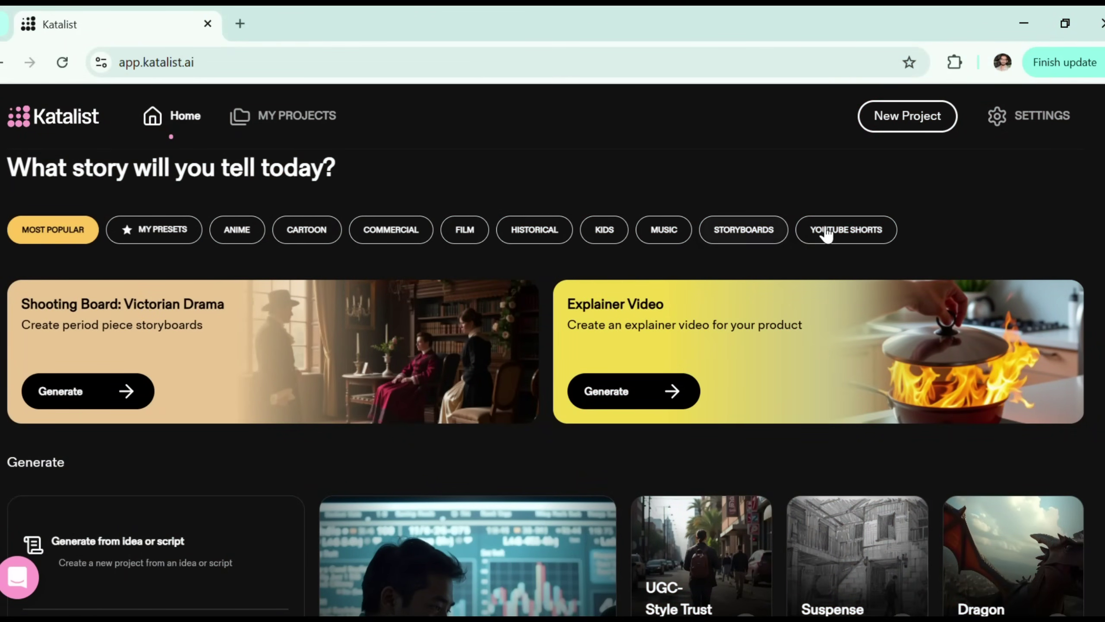
{"action": "scroll", "coordinate": [512, 465], "scroll_direction": "down", "scroll_amount": 7}
{"action": "scroll", "coordinate": [518, 470], "scroll_direction": "down", "scroll_amount": 1}
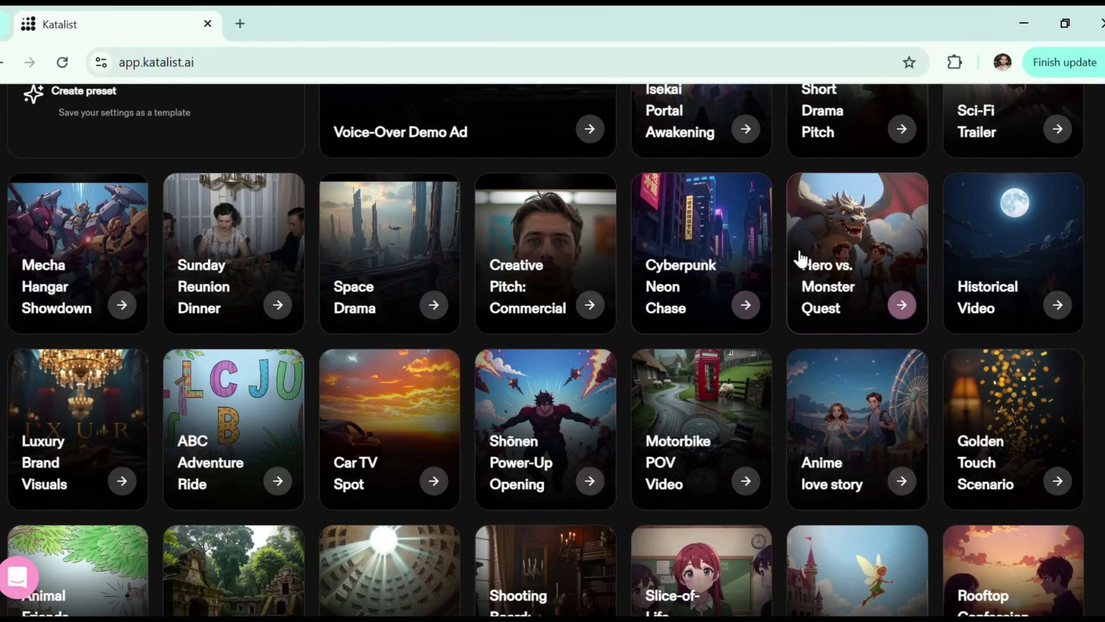
{"action": "scroll", "coordinate": [452, 402], "scroll_direction": "up", "scroll_amount": 3}
{"action": "scroll", "coordinate": [451, 403], "scroll_direction": "up", "scroll_amount": 2}
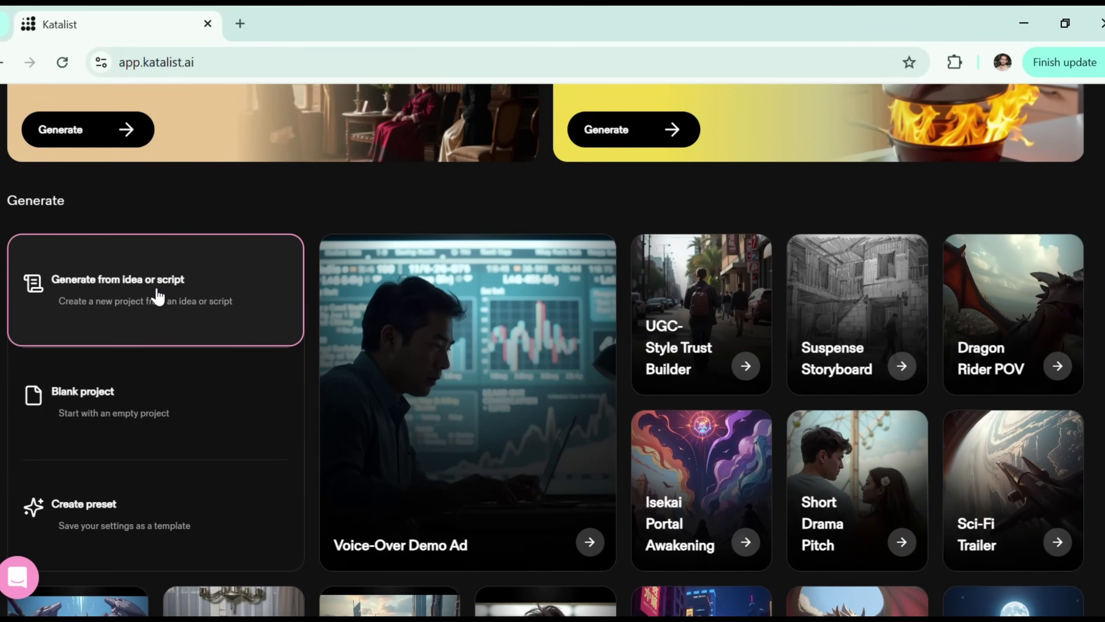
Step: Choose 'Generate from idea or script' to begin a new project
{"action": "left_click", "coordinate": [197, 305]}
{"action": "scroll", "coordinate": [375, 348], "scroll_direction": "down", "scroll_amount": 1}
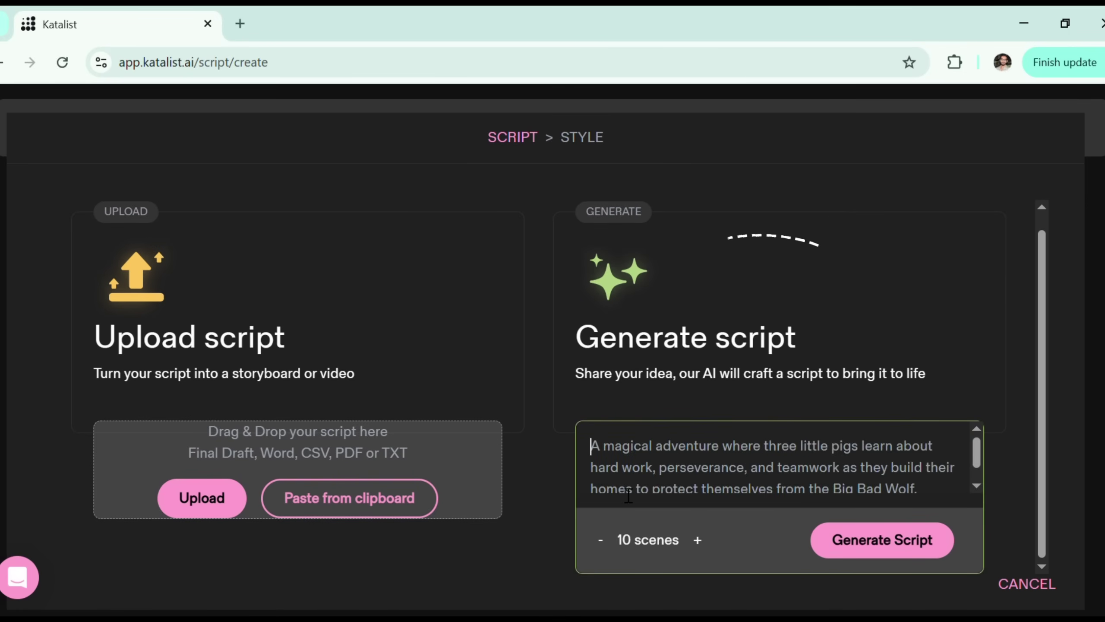
Step: Paste the ancient-Rome first-person exploration idea and generate a 10-scene script
{"action": "type", "text": "Waking up in first person point of view in ancient Rome and exploring the city"}
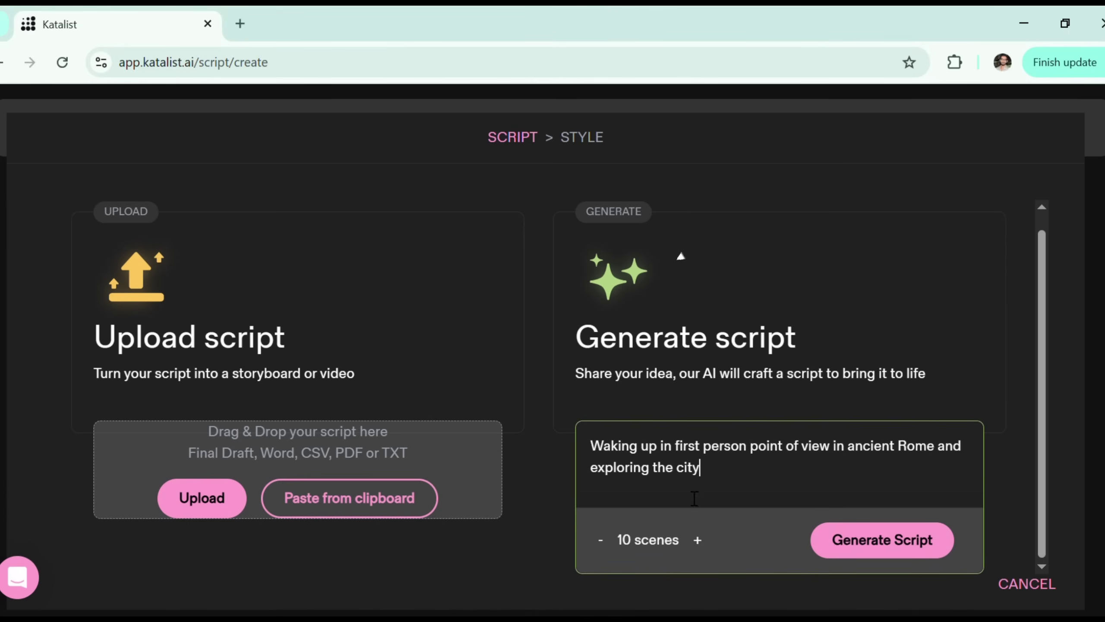
{"action": "left_click_drag", "start_coordinate": [590, 446], "coordinate": [689, 489]}
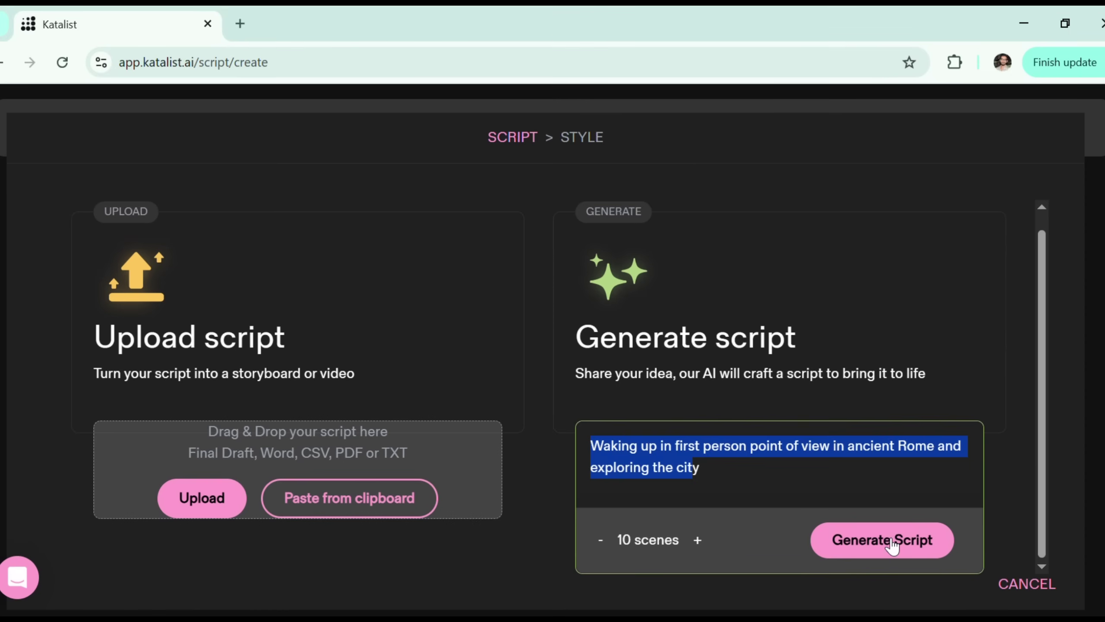
{"action": "left_click", "coordinate": [907, 542]}
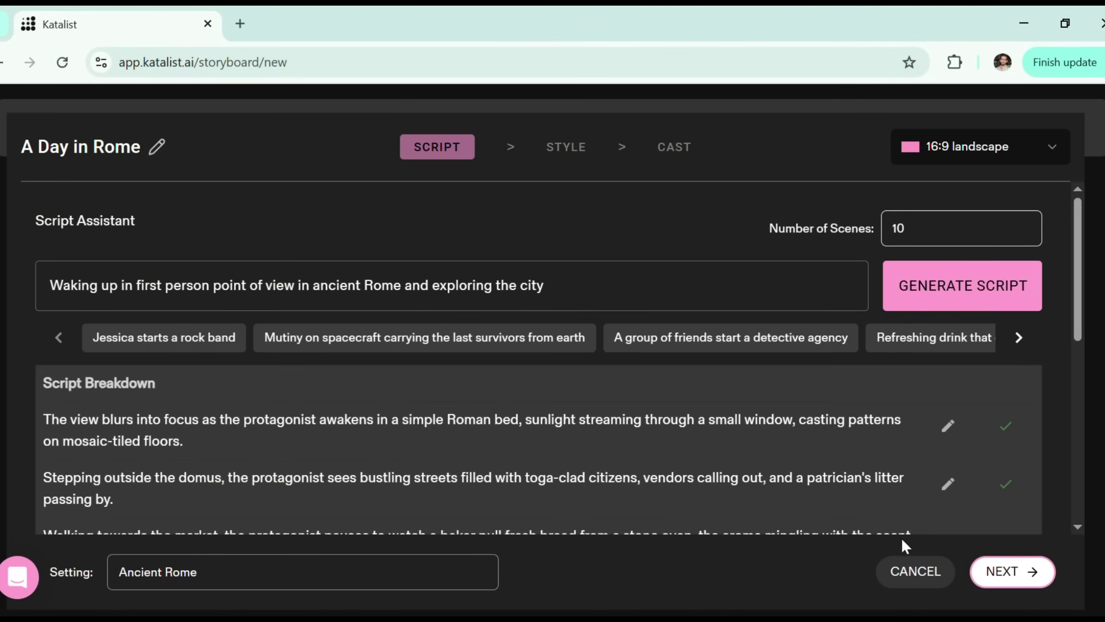
{"action": "scroll", "coordinate": [709, 437], "scroll_direction": "down", "scroll_amount": 1}
{"action": "scroll", "coordinate": [709, 437], "scroll_direction": "down", "scroll_amount": 2}
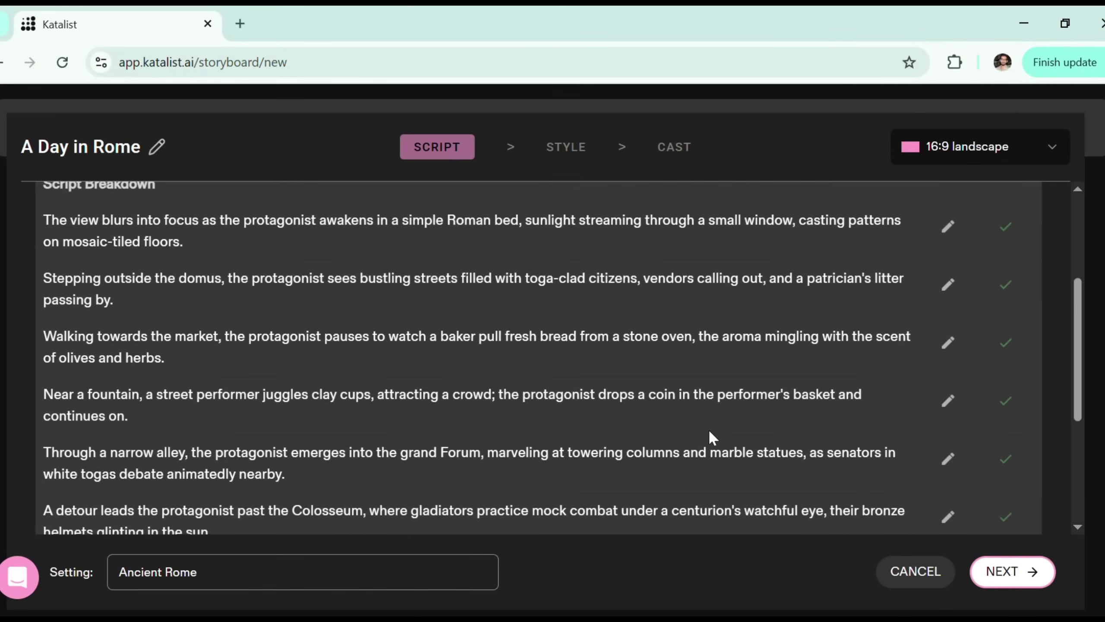
{"action": "scroll", "coordinate": [710, 436], "scroll_direction": "down", "scroll_amount": 2}
{"action": "scroll", "coordinate": [709, 436], "scroll_direction": "down", "scroll_amount": 1}
{"action": "scroll", "coordinate": [718, 439], "scroll_direction": "up", "scroll_amount": 2}
{"action": "scroll", "coordinate": [719, 440], "scroll_direction": "up", "scroll_amount": 1}
{"action": "scroll", "coordinate": [718, 440], "scroll_direction": "up", "scroll_amount": 3}
{"action": "scroll", "coordinate": [665, 387], "scroll_direction": "up", "scroll_amount": 1}
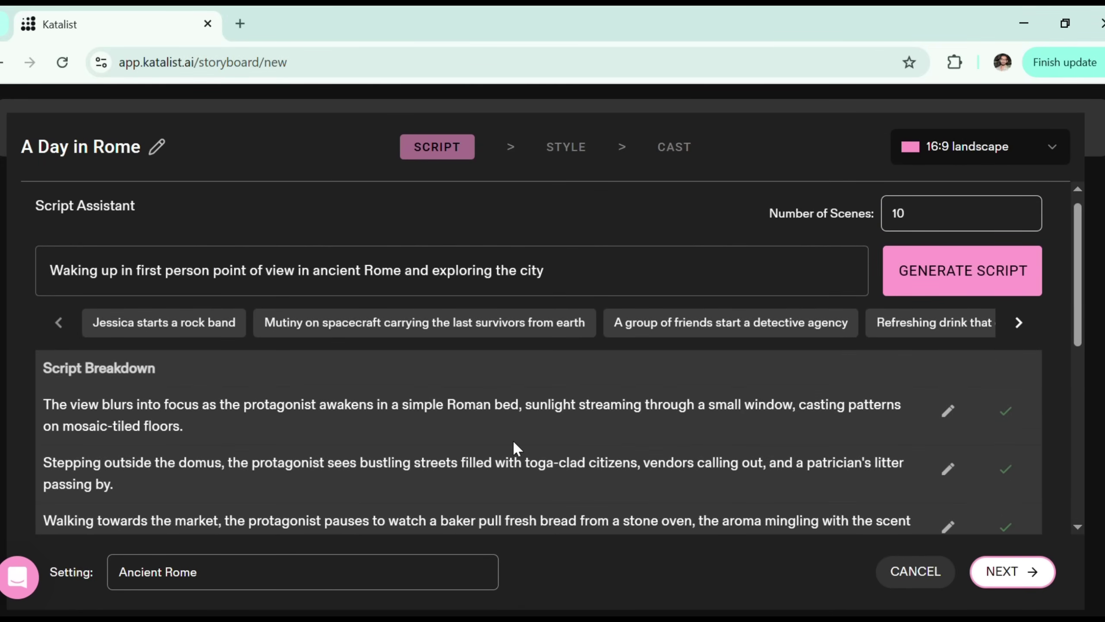
Step: Review scene 1 of the Rome script, keeping 16:9 landscape and 10 scenes
{"action": "left_click", "coordinate": [960, 426]}
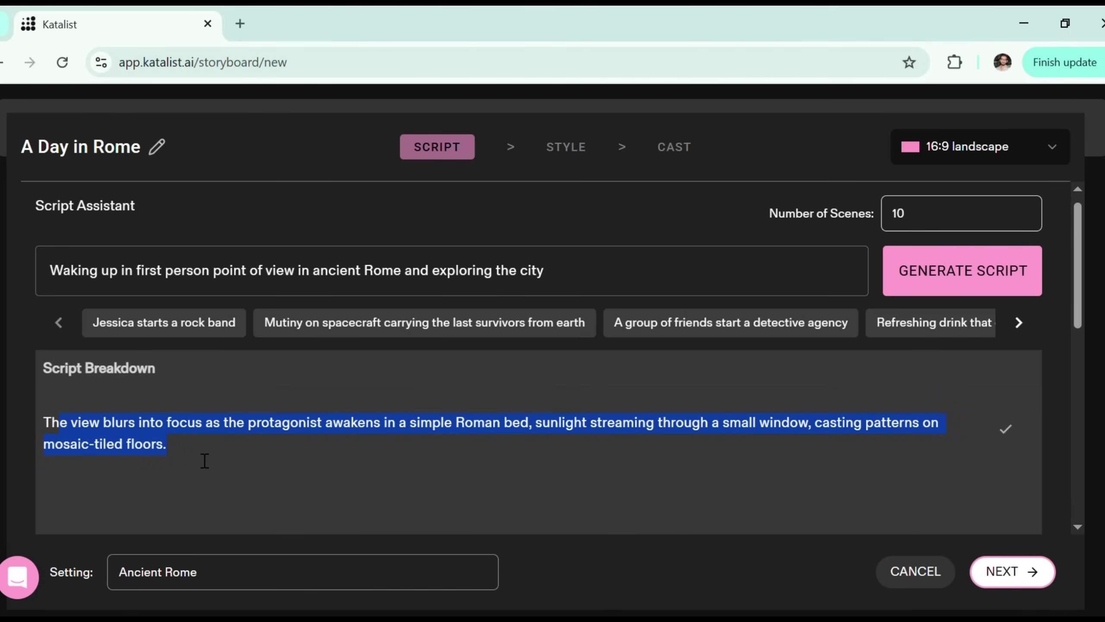
{"action": "left_click", "coordinate": [960, 431]}
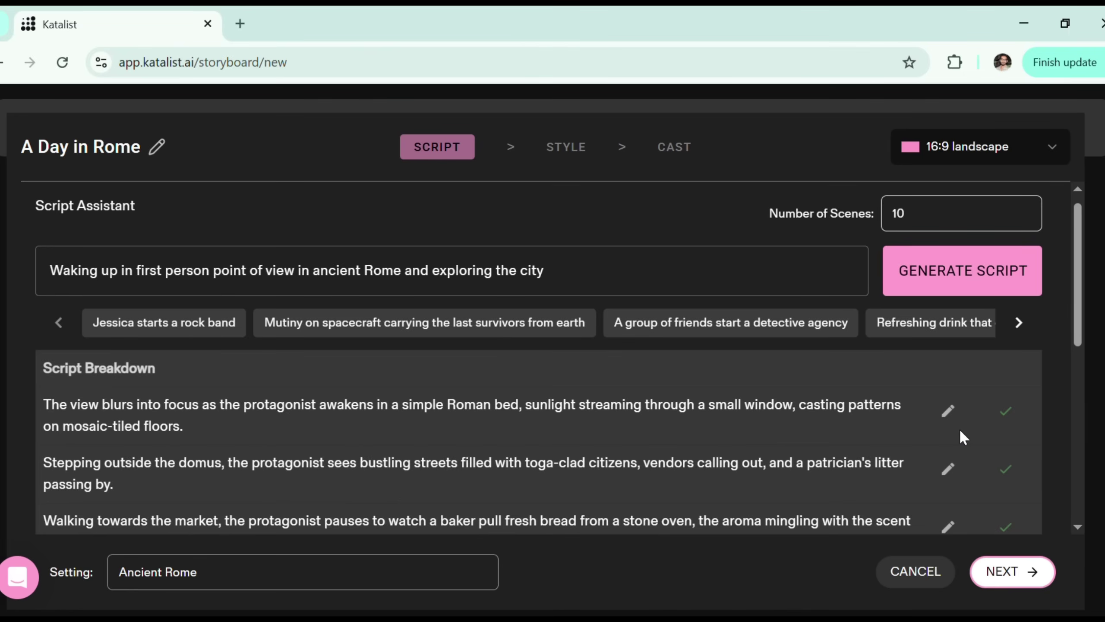
{"action": "left_click", "coordinate": [1040, 153]}
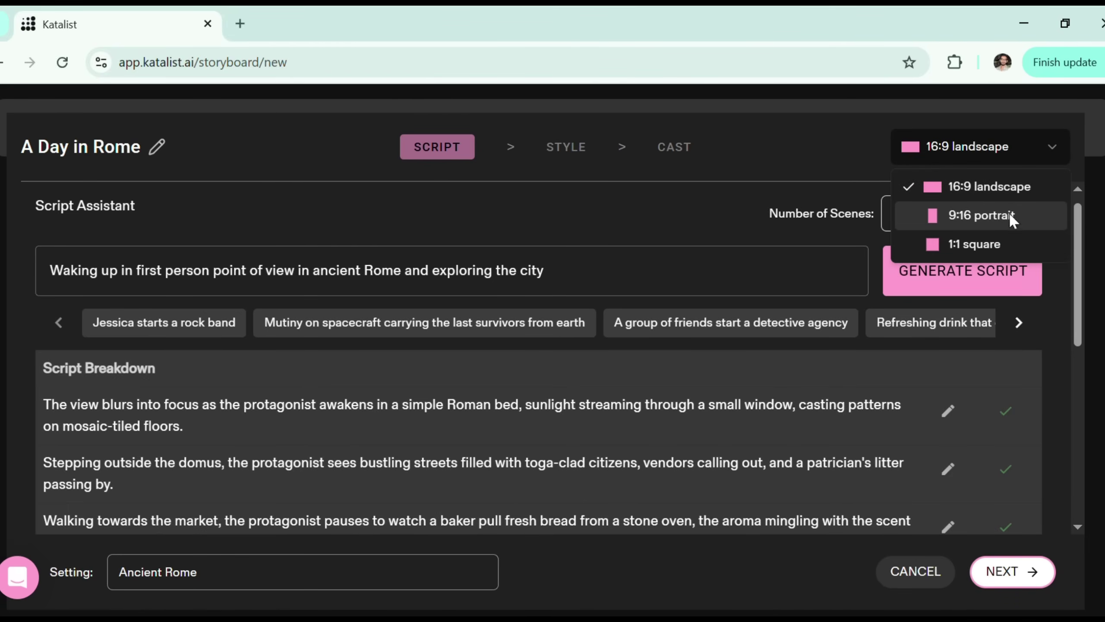
{"action": "left_click", "coordinate": [999, 188]}
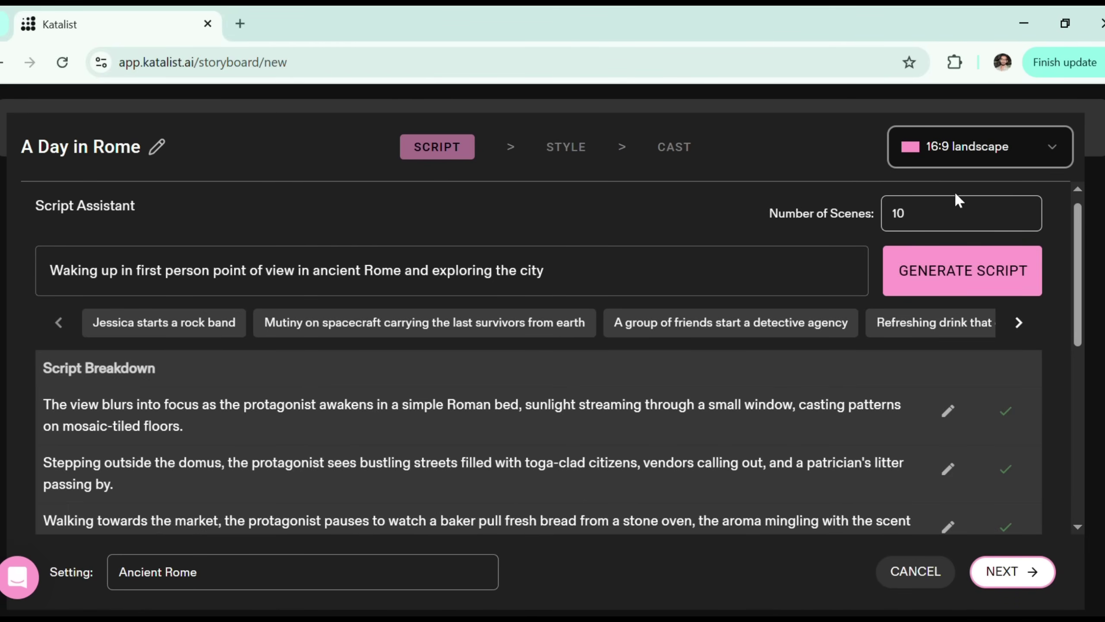
{"action": "mouse_move", "coordinate": [950, 213]}
{"action": "left_click", "coordinate": [929, 220]}
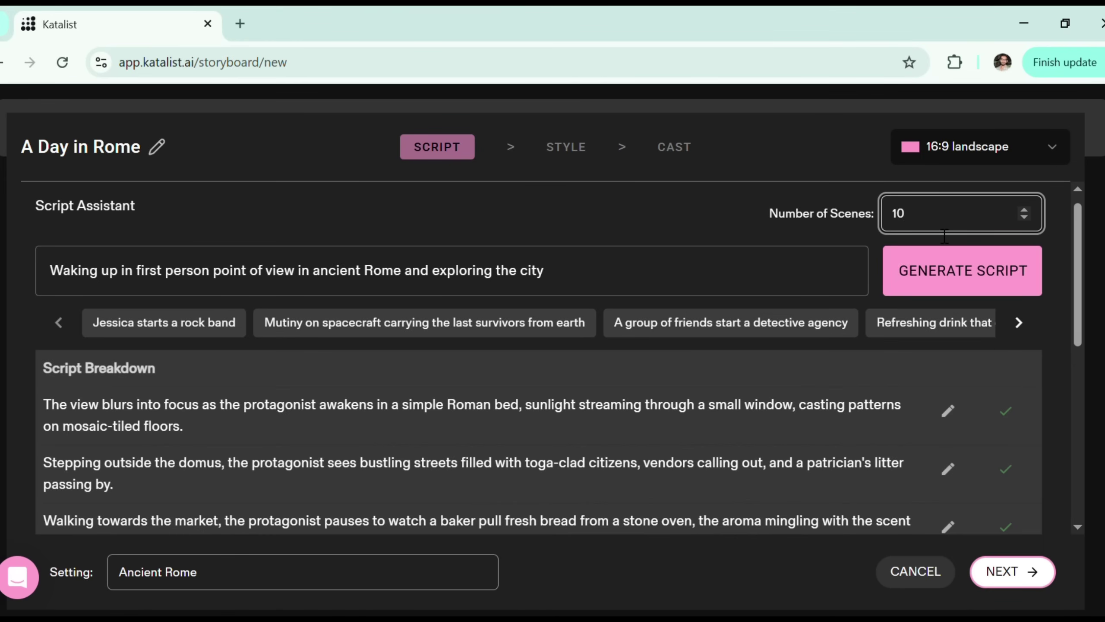
{"action": "scroll", "coordinate": [976, 389], "scroll_direction": "down", "scroll_amount": 10}
Step: Continue to the style step and keep the Cinematic style for the cast
{"action": "left_click", "coordinate": [1004, 573]}
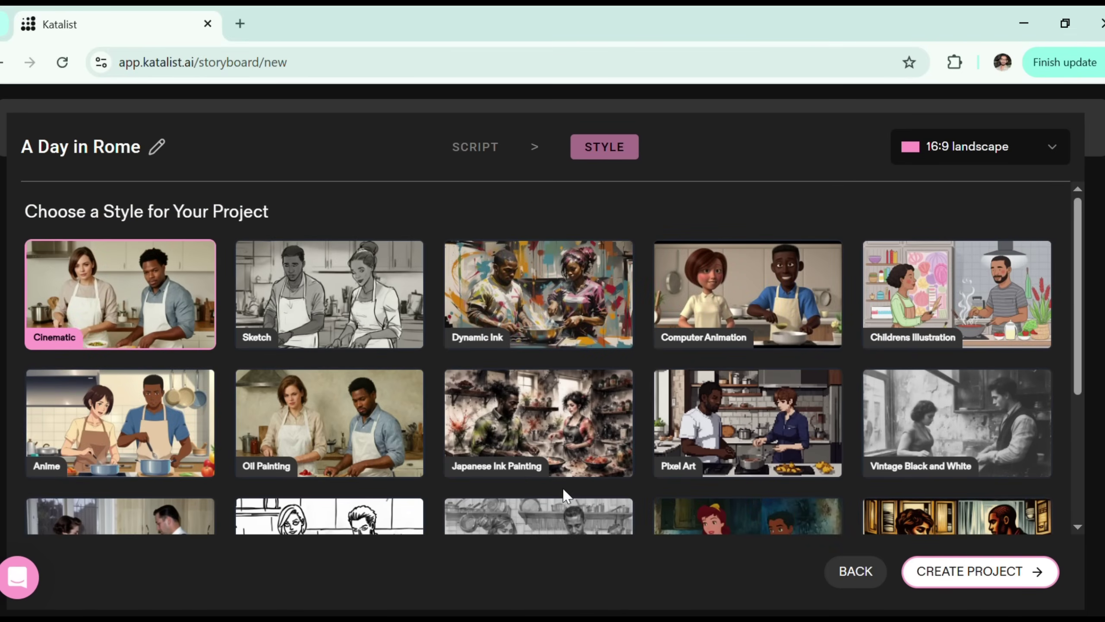
{"action": "scroll", "coordinate": [529, 492], "scroll_direction": "down", "scroll_amount": 5}
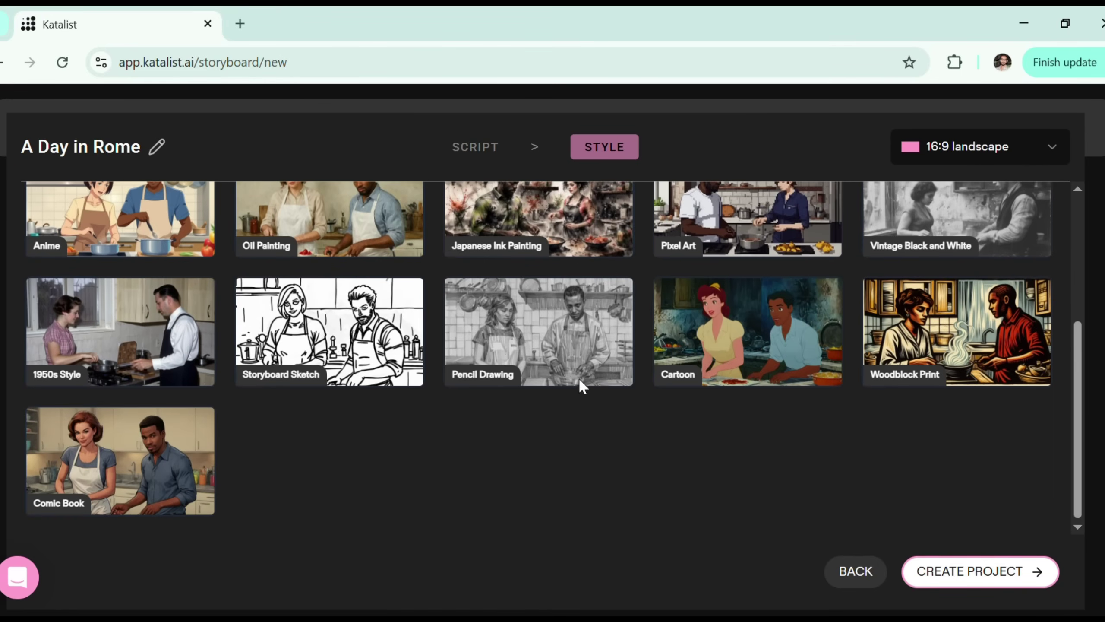
{"action": "scroll", "coordinate": [518, 363], "scroll_direction": "up", "scroll_amount": 2}
{"action": "scroll", "coordinate": [510, 348], "scroll_direction": "down", "scroll_amount": 1}
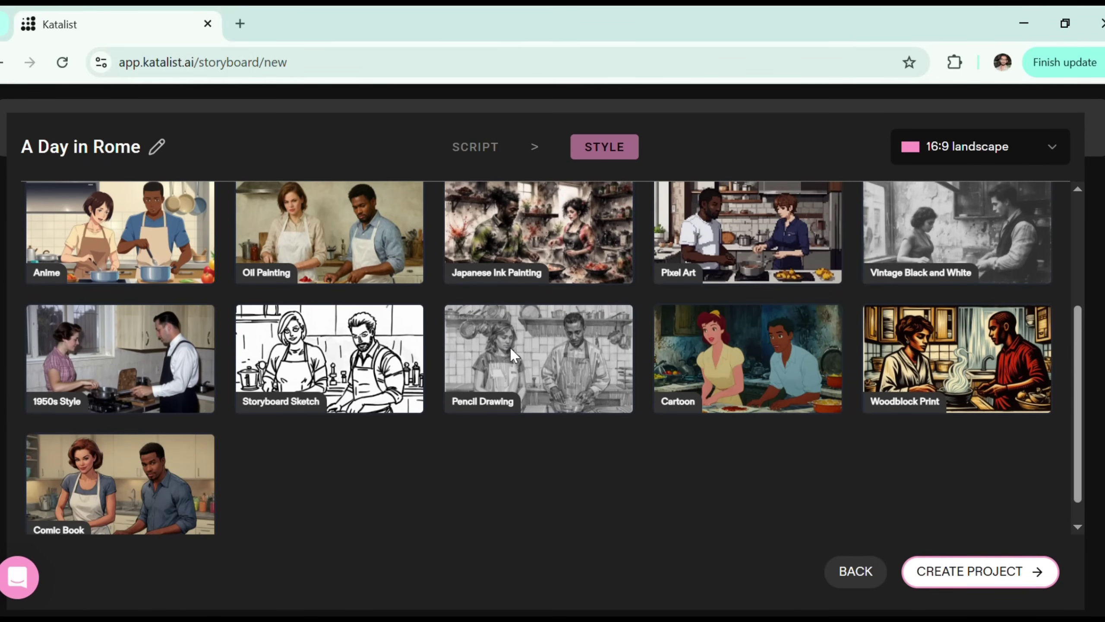
{"action": "scroll", "coordinate": [511, 348], "scroll_direction": "up", "scroll_amount": 1}
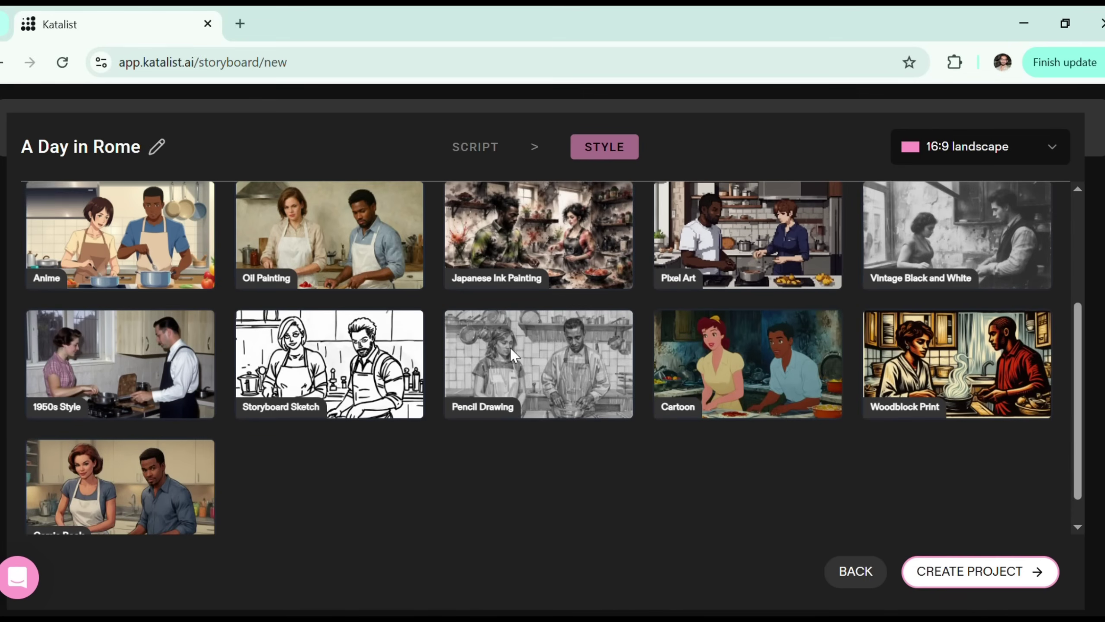
{"action": "scroll", "coordinate": [511, 348], "scroll_direction": "up", "scroll_amount": 3}
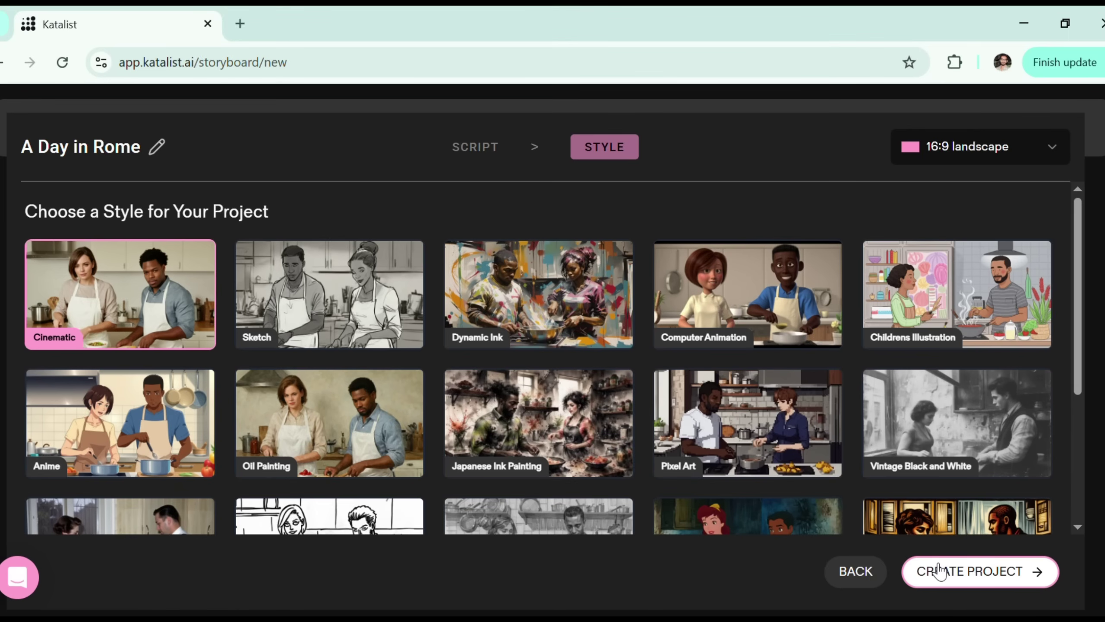
{"action": "left_click", "coordinate": [939, 572]}
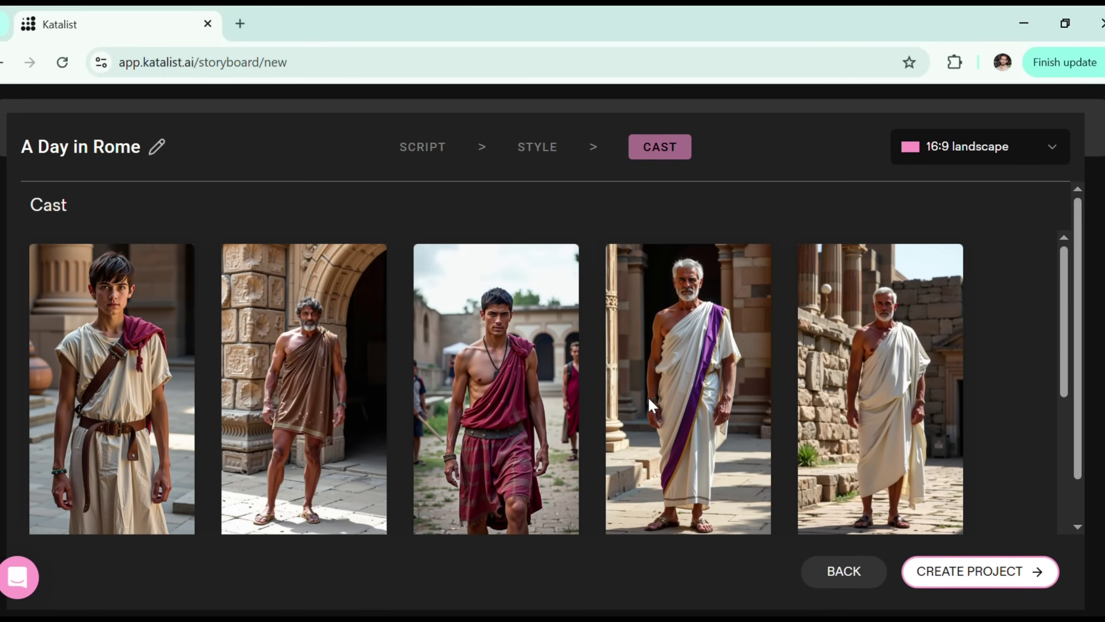
{"action": "scroll", "coordinate": [648, 396], "scroll_direction": "down", "scroll_amount": 5}
{"action": "scroll", "coordinate": [647, 396], "scroll_direction": "down", "scroll_amount": 1}
{"action": "scroll", "coordinate": [648, 396], "scroll_direction": "up", "scroll_amount": 1}
{"action": "scroll", "coordinate": [781, 378], "scroll_direction": "up", "scroll_amount": 3}
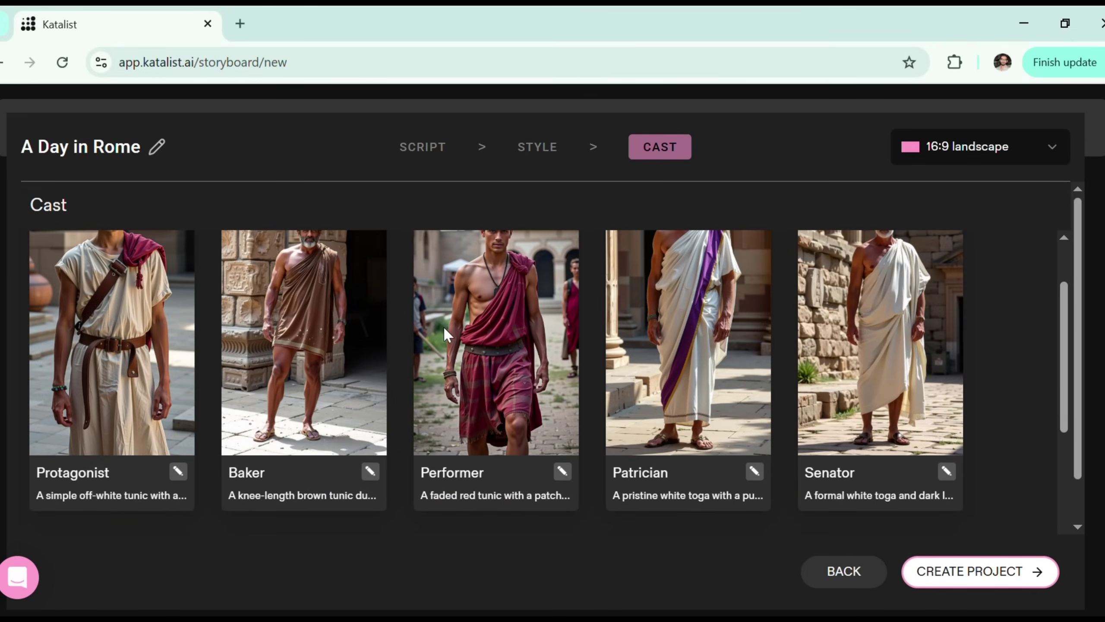
{"action": "scroll", "coordinate": [444, 325], "scroll_direction": "down", "scroll_amount": 1}
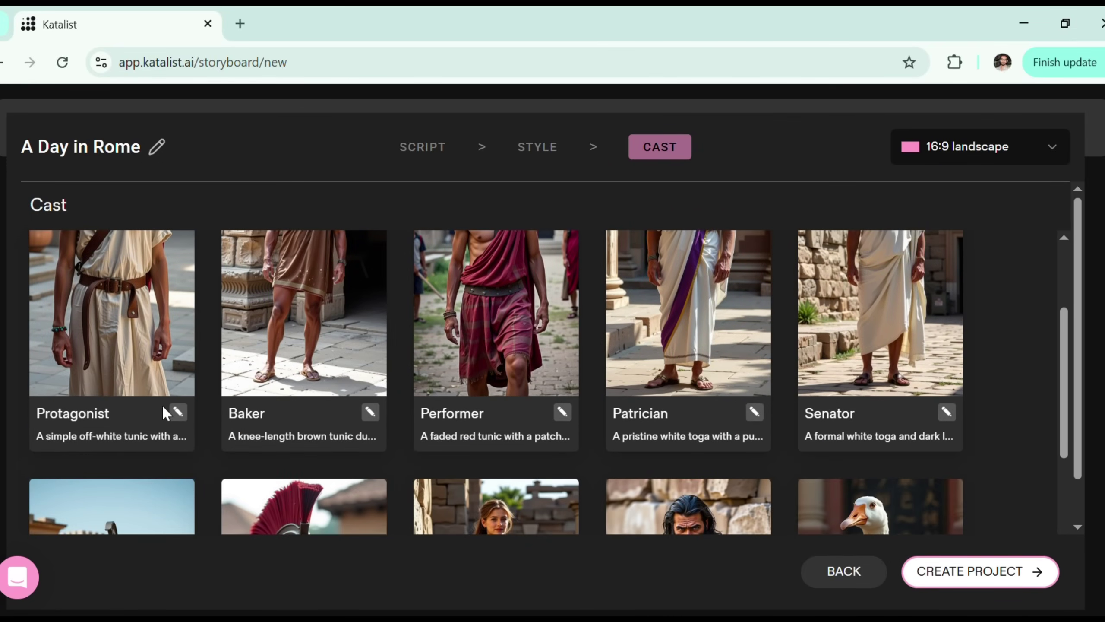
Step: Review and save the Protagonist's description and voice, then create the A Day in Rome project
{"action": "left_click", "coordinate": [177, 414]}
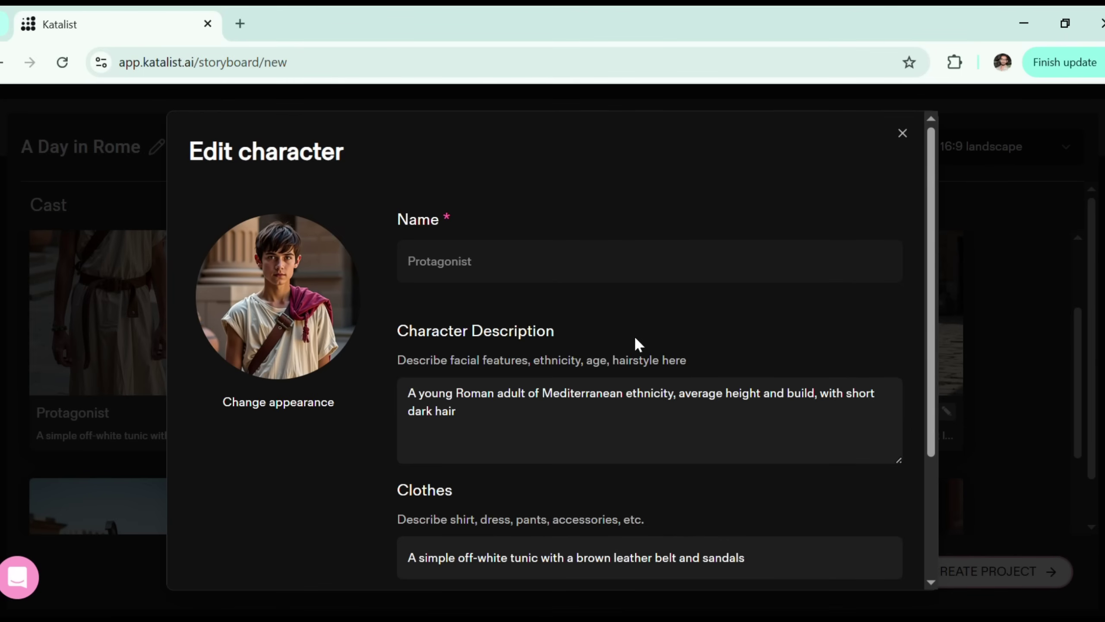
{"action": "left_click_drag", "start_coordinate": [471, 429], "coordinate": [411, 403]}
{"action": "scroll", "coordinate": [544, 449], "scroll_direction": "down", "scroll_amount": 2}
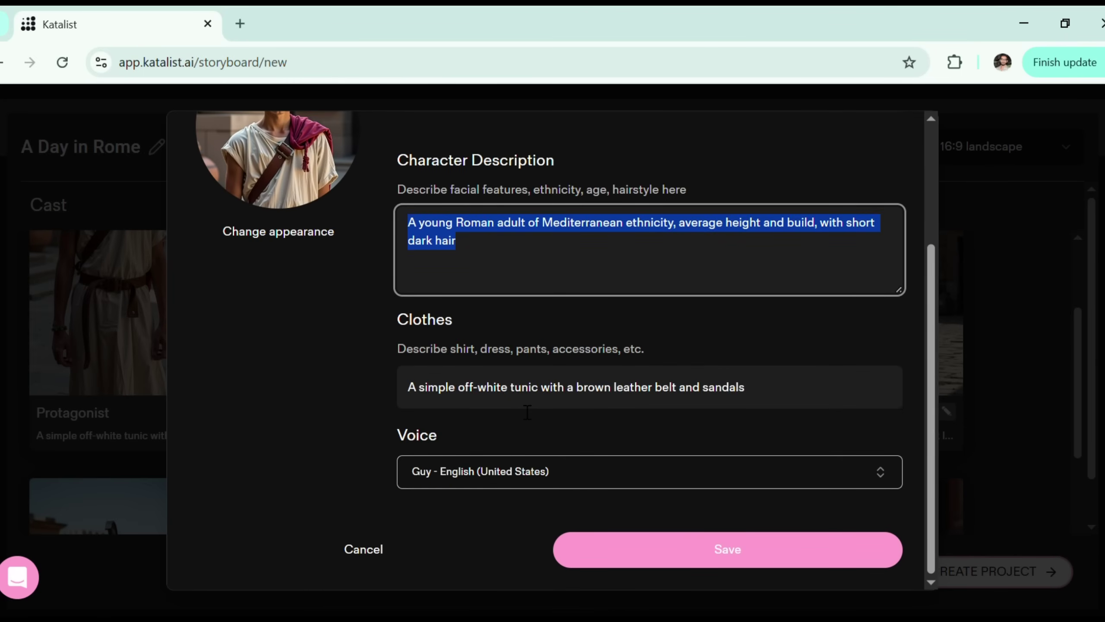
{"action": "left_click", "coordinate": [757, 475]}
{"action": "scroll", "coordinate": [520, 369], "scroll_direction": "down", "scroll_amount": 2}
{"action": "scroll", "coordinate": [521, 364], "scroll_direction": "down", "scroll_amount": 2}
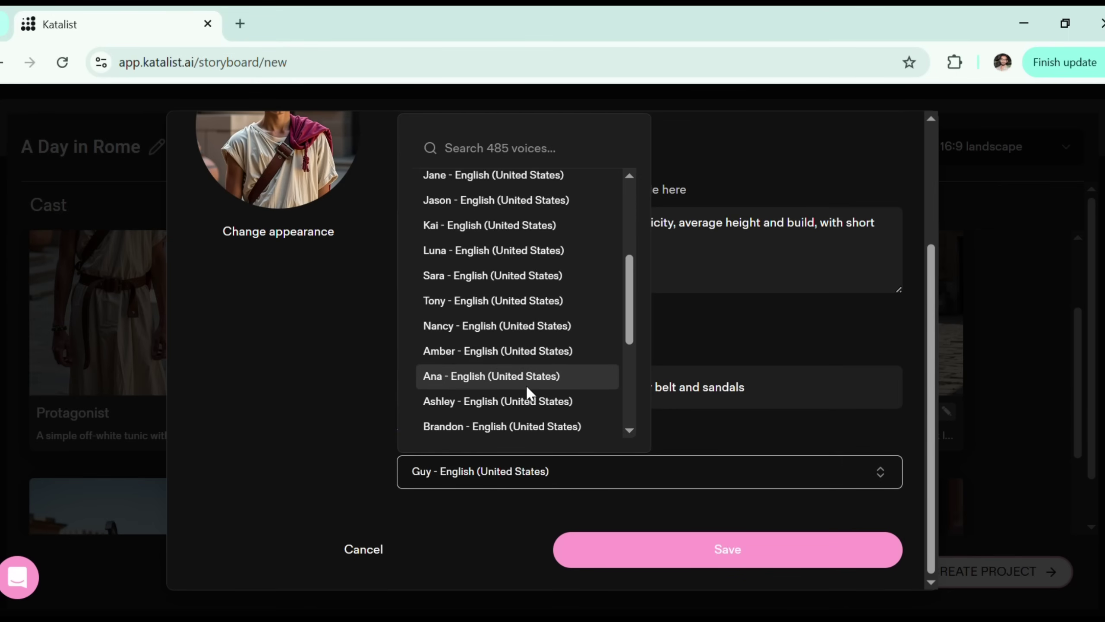
{"action": "left_click", "coordinate": [713, 556]}
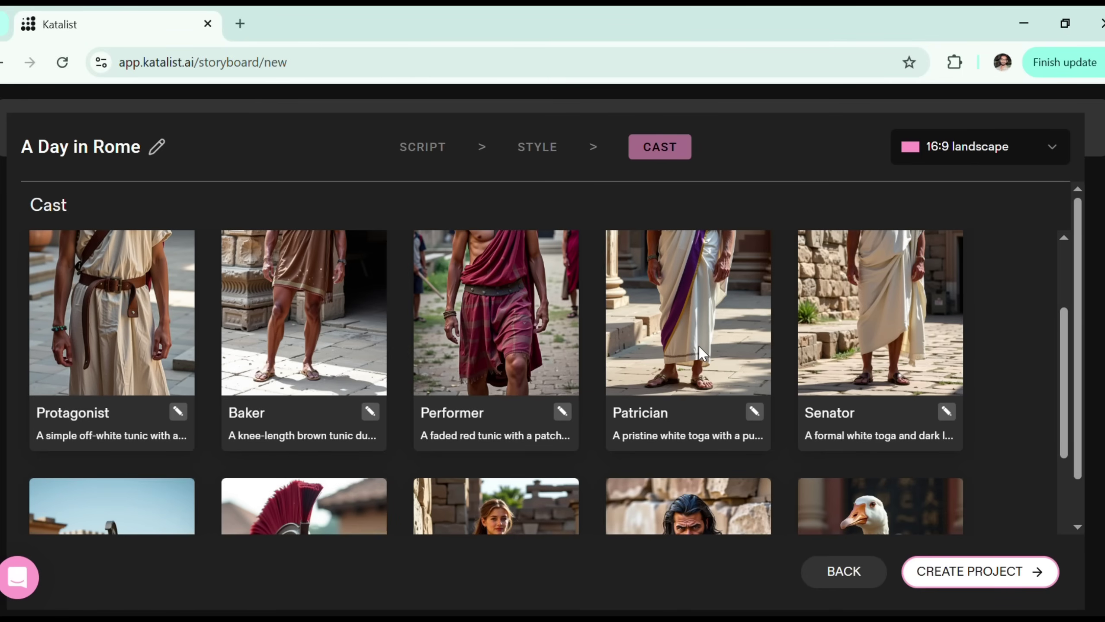
{"action": "left_click", "coordinate": [987, 571]}
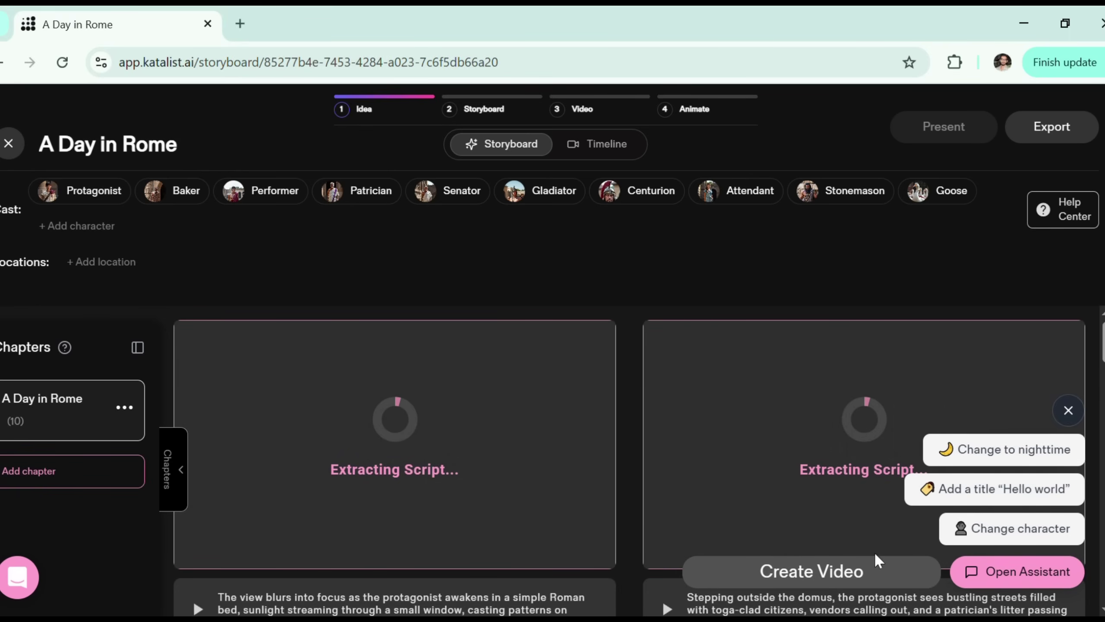
{"action": "scroll", "coordinate": [535, 524], "scroll_direction": "down", "scroll_amount": 4}
{"action": "scroll", "coordinate": [535, 523], "scroll_direction": "down", "scroll_amount": 4}
{"action": "scroll", "coordinate": [535, 526], "scroll_direction": "down", "scroll_amount": 6}
{"action": "scroll", "coordinate": [543, 529], "scroll_direction": "up", "scroll_amount": 5}
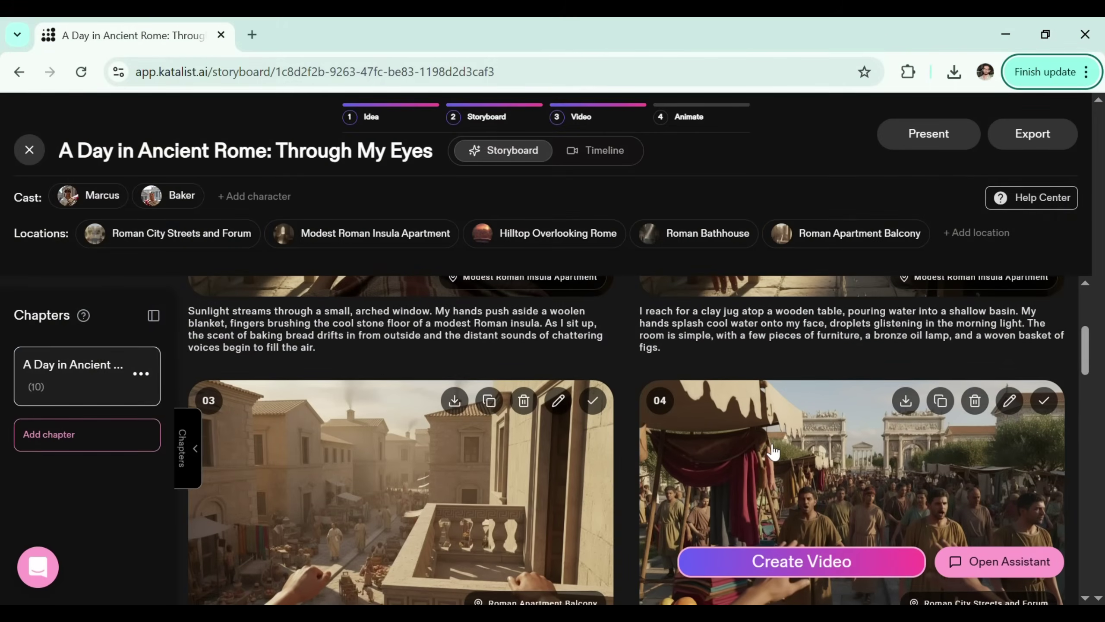
{"action": "scroll", "coordinate": [773, 453], "scroll_direction": "down", "scroll_amount": 1}
{"action": "scroll", "coordinate": [773, 452], "scroll_direction": "down", "scroll_amount": 1}
{"action": "scroll", "coordinate": [772, 453], "scroll_direction": "down", "scroll_amount": 2}
{"action": "scroll", "coordinate": [773, 453], "scroll_direction": "down", "scroll_amount": 1}
{"action": "scroll", "coordinate": [773, 453], "scroll_direction": "down", "scroll_amount": 2}
{"action": "scroll", "coordinate": [773, 452], "scroll_direction": "down", "scroll_amount": 2}
{"action": "scroll", "coordinate": [773, 452], "scroll_direction": "down", "scroll_amount": 2}
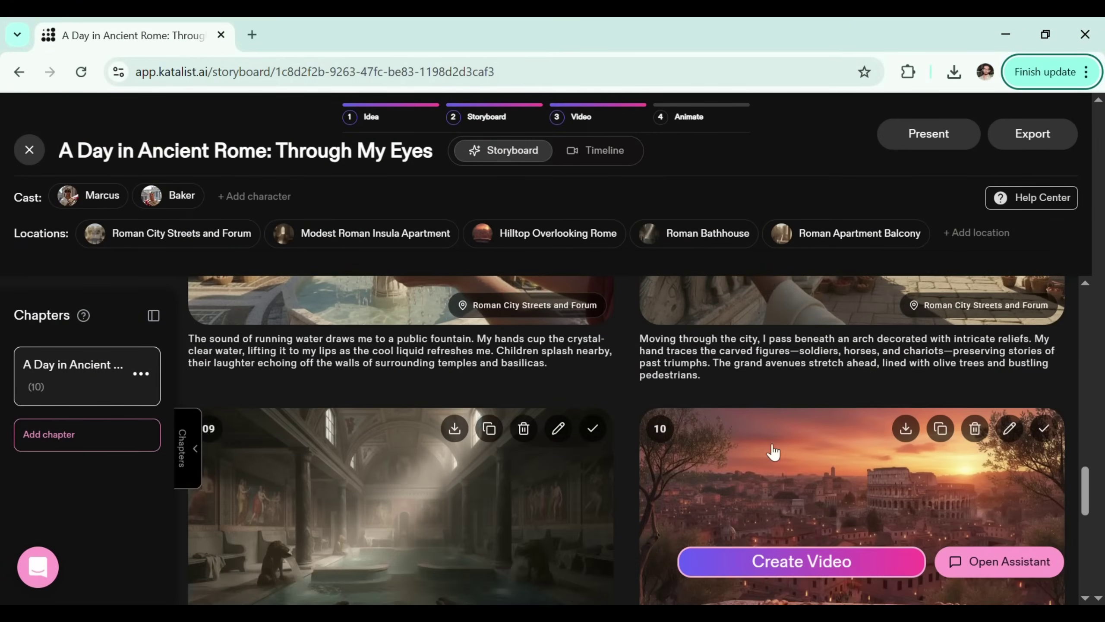
{"action": "scroll", "coordinate": [773, 453], "scroll_direction": "down", "scroll_amount": 1}
{"action": "scroll", "coordinate": [773, 452], "scroll_direction": "down", "scroll_amount": 2}
{"action": "scroll", "coordinate": [773, 453], "scroll_direction": "down", "scroll_amount": 2}
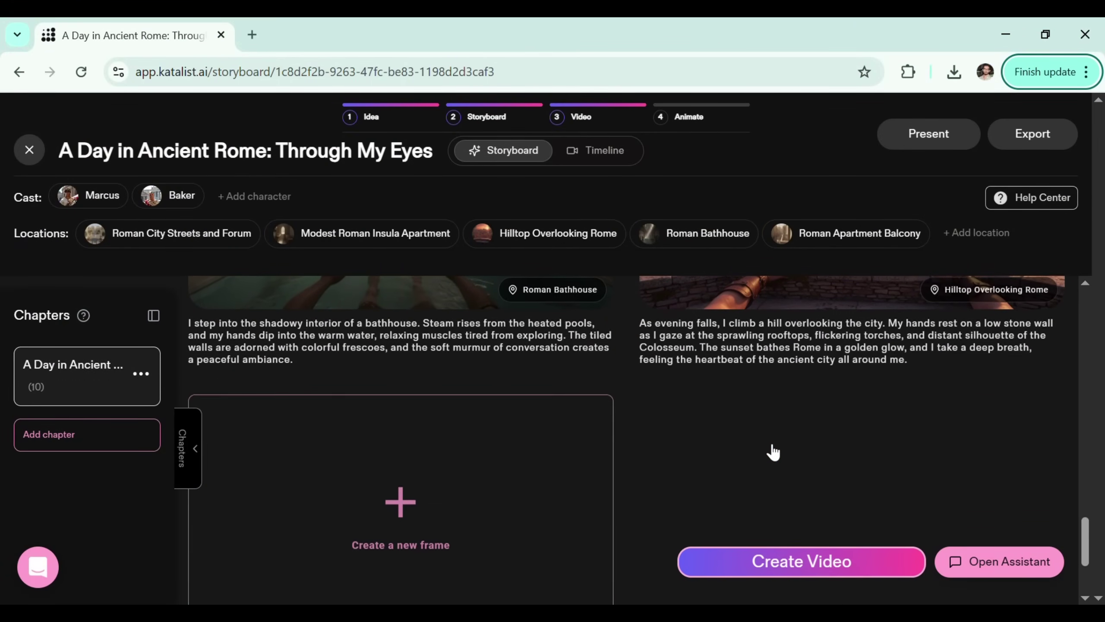
{"action": "scroll", "coordinate": [774, 453], "scroll_direction": "up", "scroll_amount": 5}
{"action": "scroll", "coordinate": [772, 453], "scroll_direction": "up", "scroll_amount": 3}
{"action": "scroll", "coordinate": [773, 453], "scroll_direction": "up", "scroll_amount": 3}
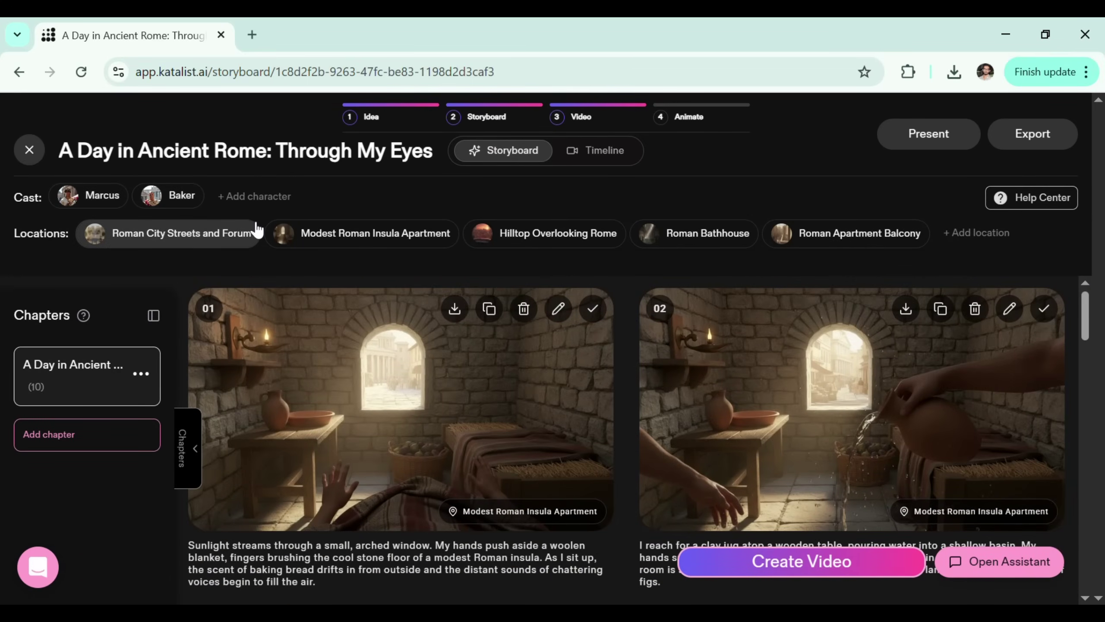
Step: Check the Roman City Streets and Forum location, then regenerate scene 01's image from its description
{"action": "left_click", "coordinate": [255, 232]}
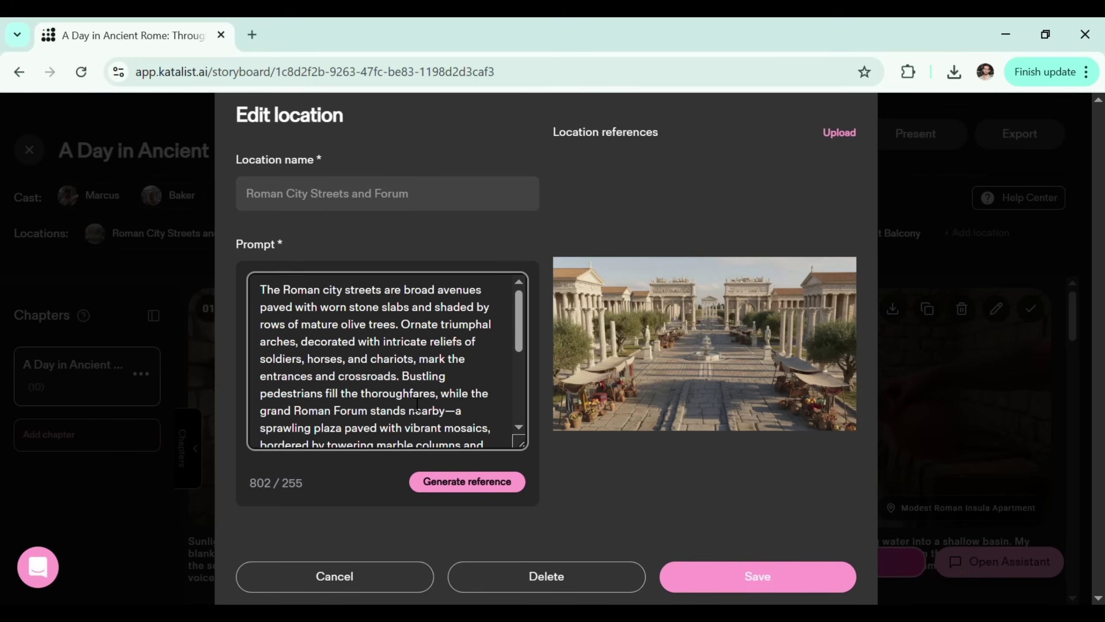
{"action": "left_click", "coordinate": [364, 576]}
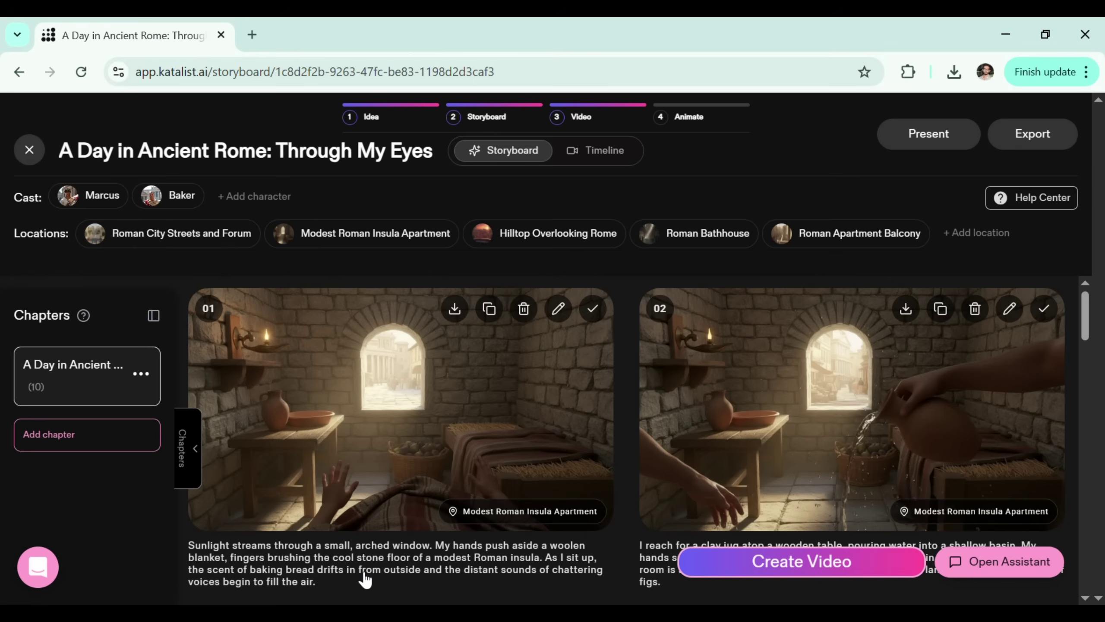
{"action": "scroll", "coordinate": [414, 447], "scroll_direction": "down", "scroll_amount": 1}
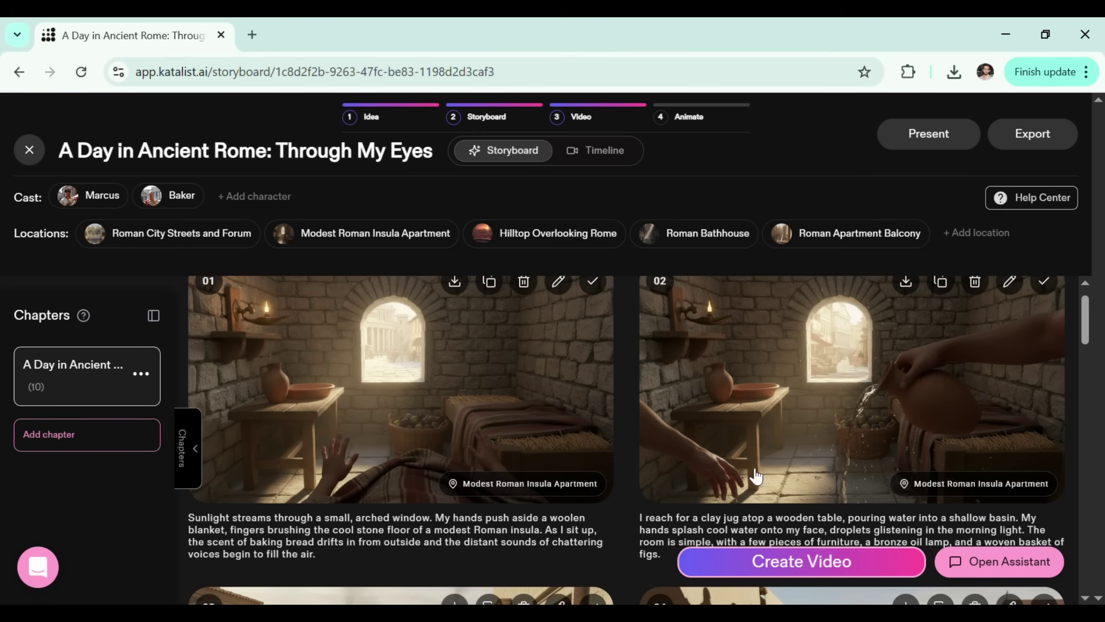
{"action": "scroll", "coordinate": [777, 453], "scroll_direction": "down", "scroll_amount": 2}
{"action": "scroll", "coordinate": [777, 454], "scroll_direction": "down", "scroll_amount": 2}
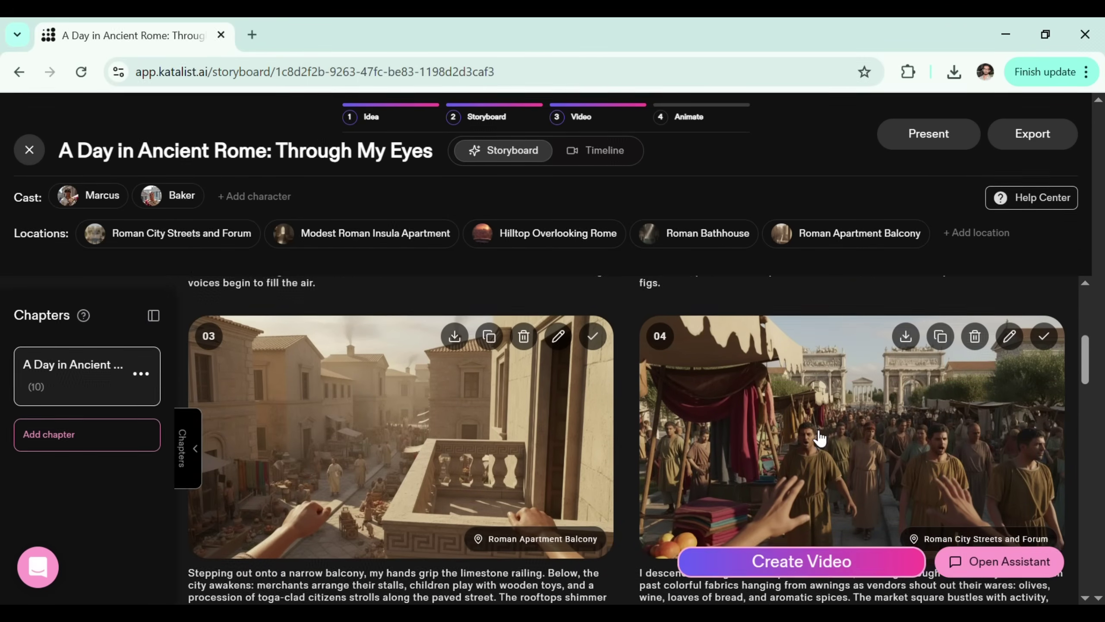
{"action": "scroll", "coordinate": [819, 438], "scroll_direction": "down", "scroll_amount": 1}
{"action": "scroll", "coordinate": [397, 448], "scroll_direction": "up", "scroll_amount": 5}
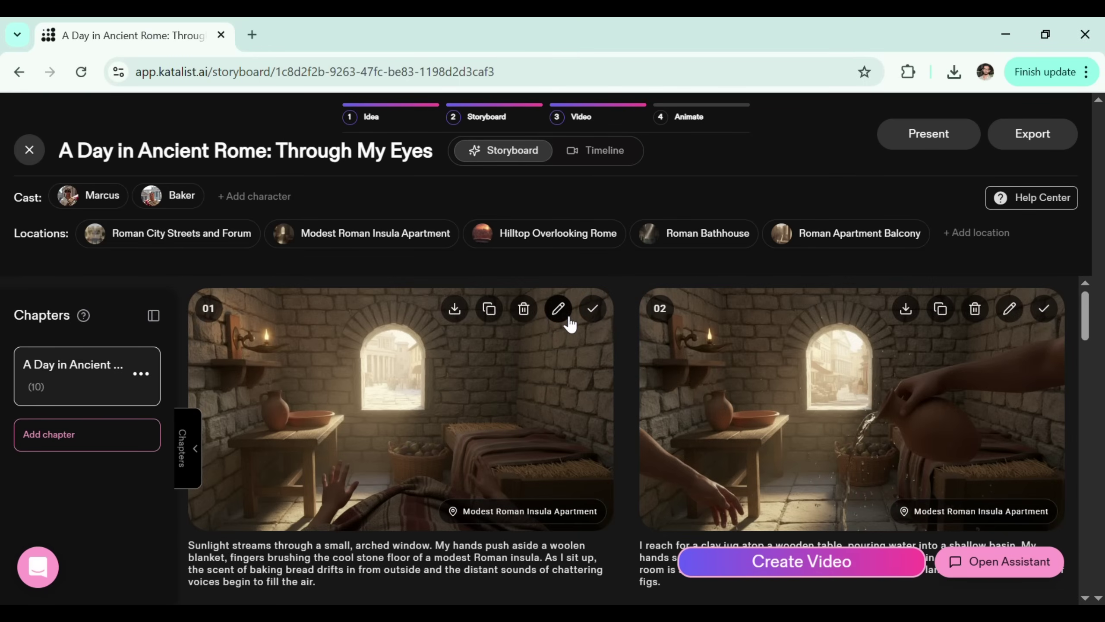
{"action": "left_click", "coordinate": [559, 309]}
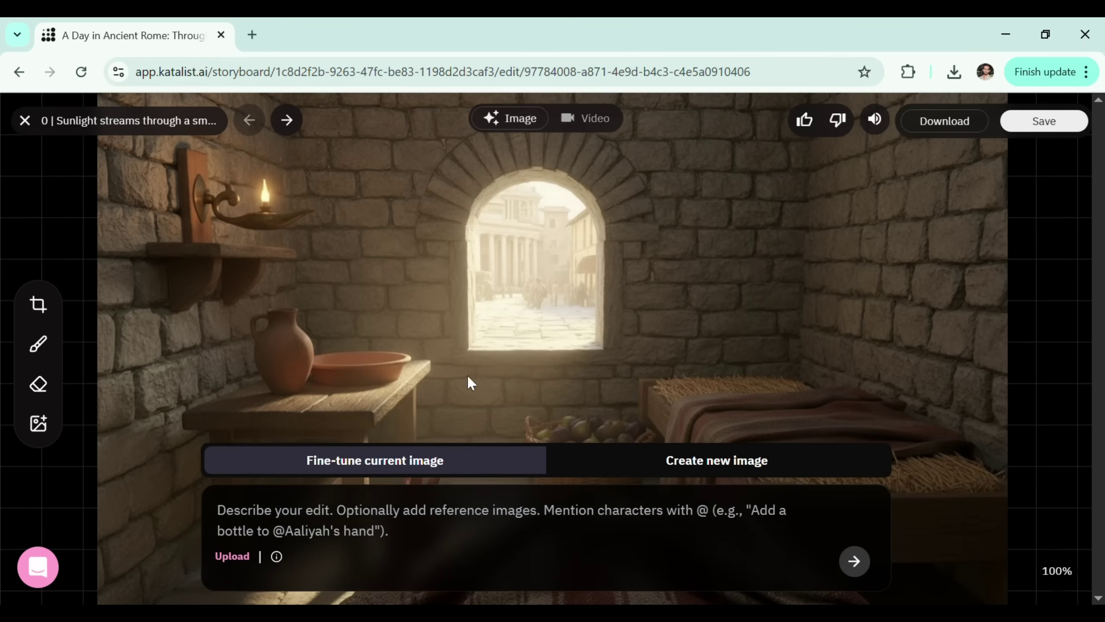
{"action": "left_click", "coordinate": [666, 468]}
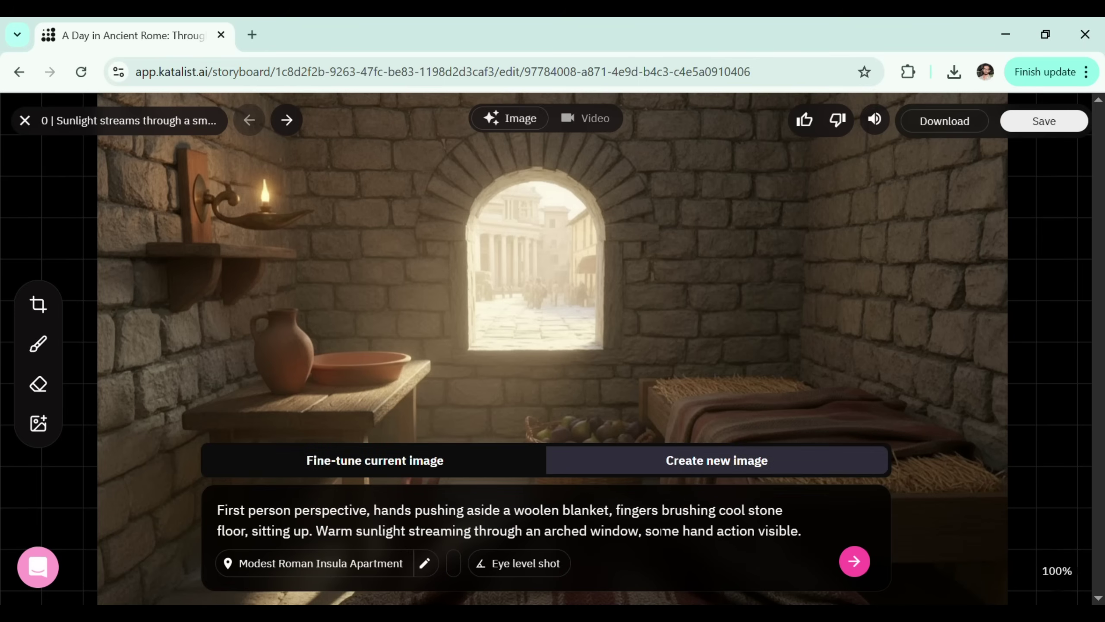
{"action": "key", "text": "Escape"}
{"action": "left_click", "coordinate": [610, 152]}
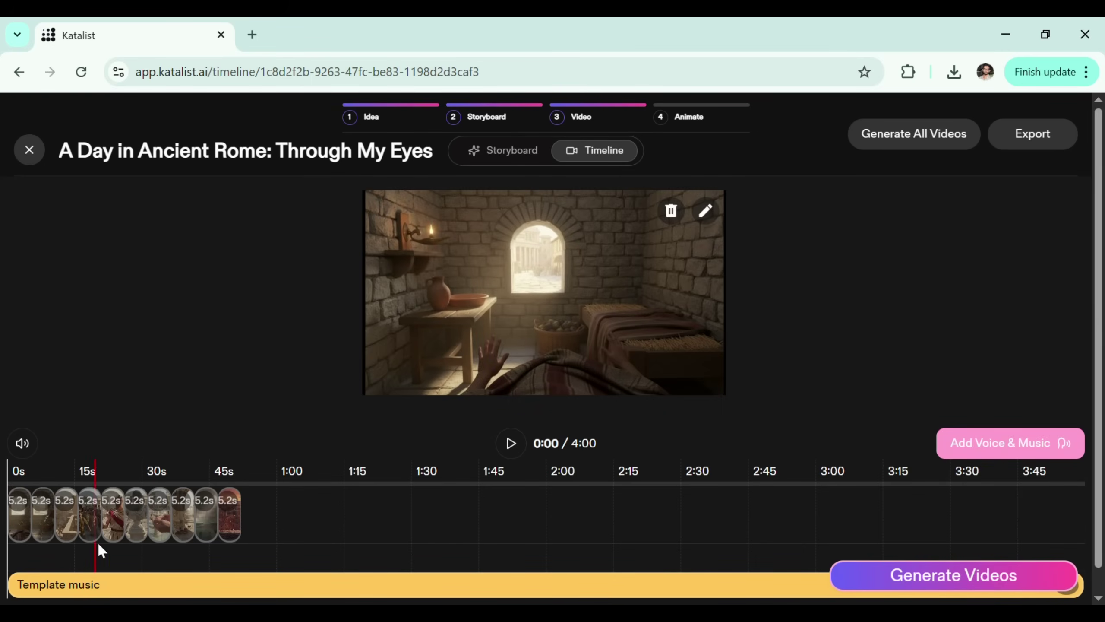
{"action": "left_click", "coordinate": [980, 445]}
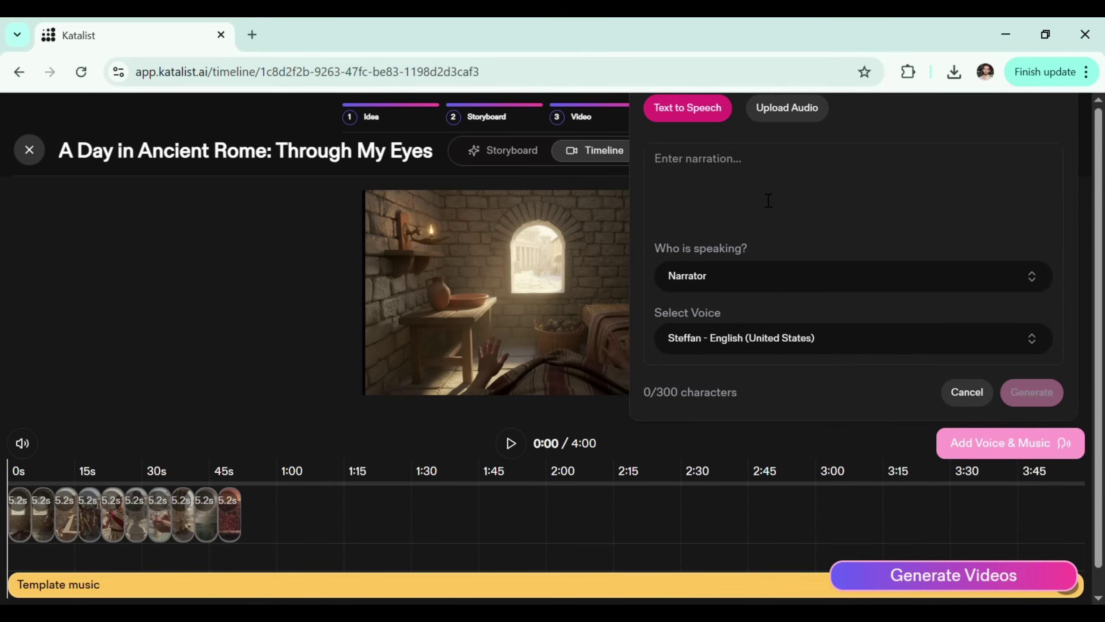
{"action": "left_click", "coordinate": [760, 181]}
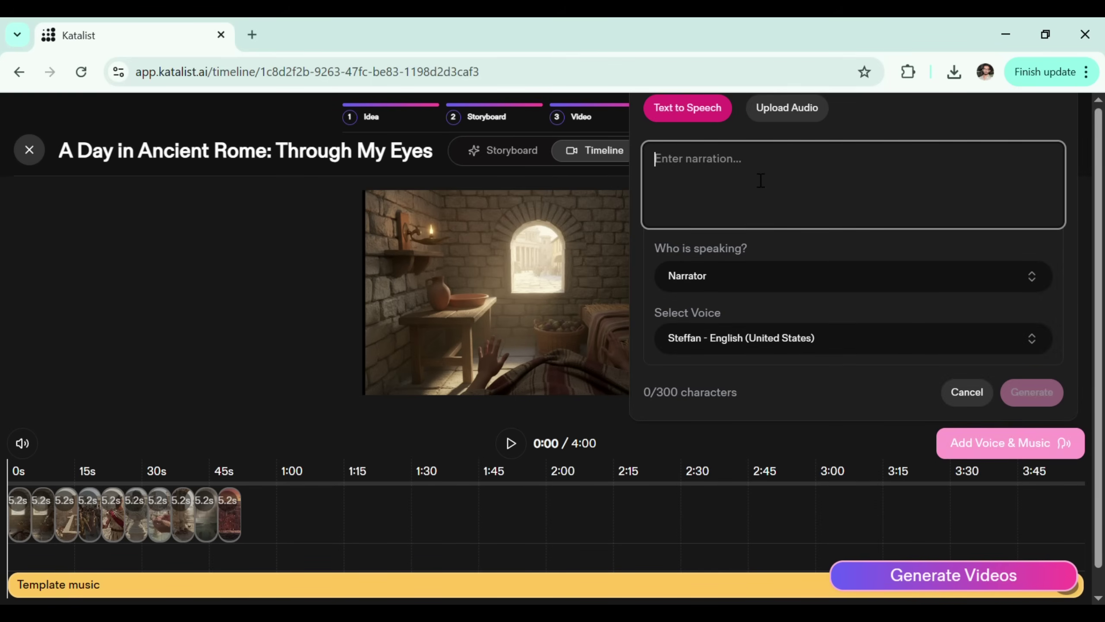
{"action": "left_click", "coordinate": [785, 277]}
{"action": "left_click", "coordinate": [785, 279]}
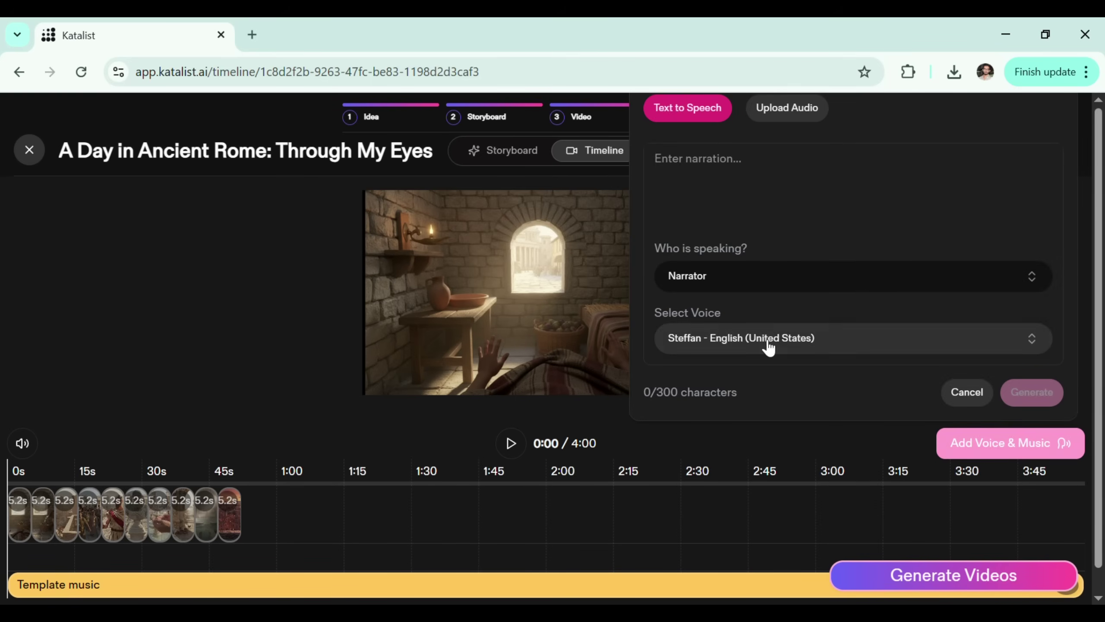
{"action": "left_click", "coordinate": [816, 344]}
{"action": "scroll", "coordinate": [781, 543], "scroll_direction": "down", "scroll_amount": 3}
{"action": "scroll", "coordinate": [780, 542], "scroll_direction": "down", "scroll_amount": 3}
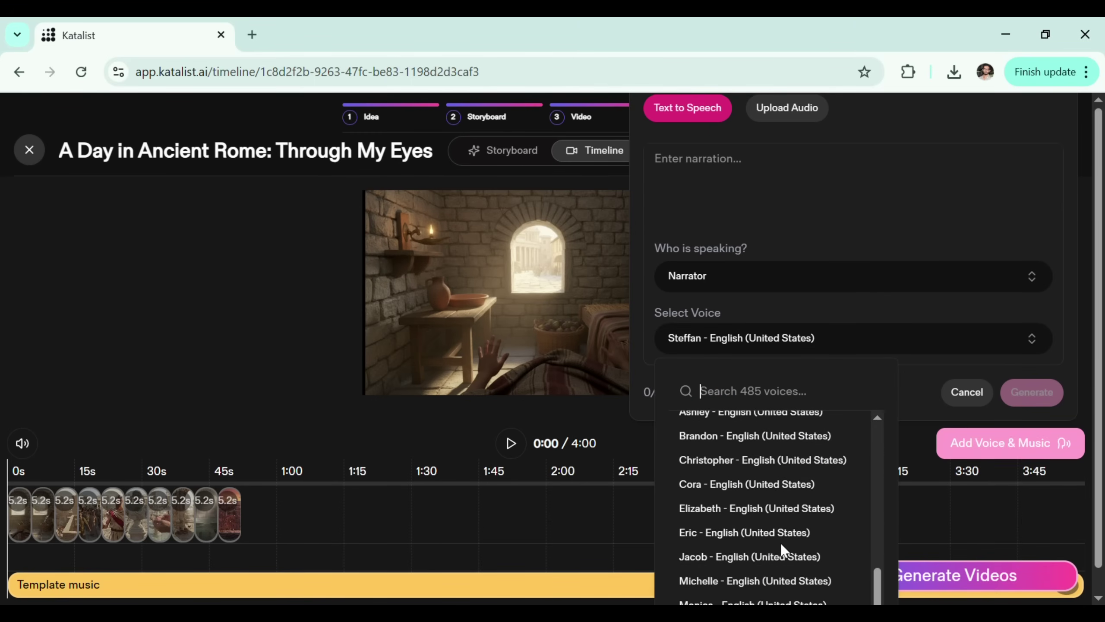
{"action": "scroll", "coordinate": [819, 480], "scroll_direction": "up", "scroll_amount": 3}
{"action": "scroll", "coordinate": [819, 480], "scroll_direction": "up", "scroll_amount": 3}
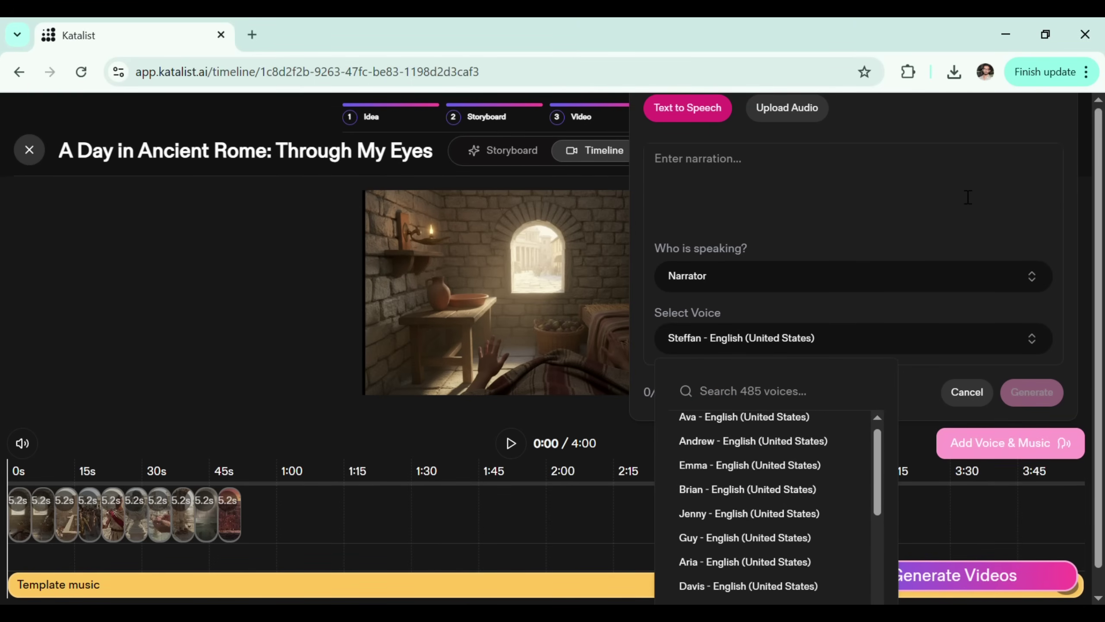
{"action": "left_click", "coordinate": [962, 393]}
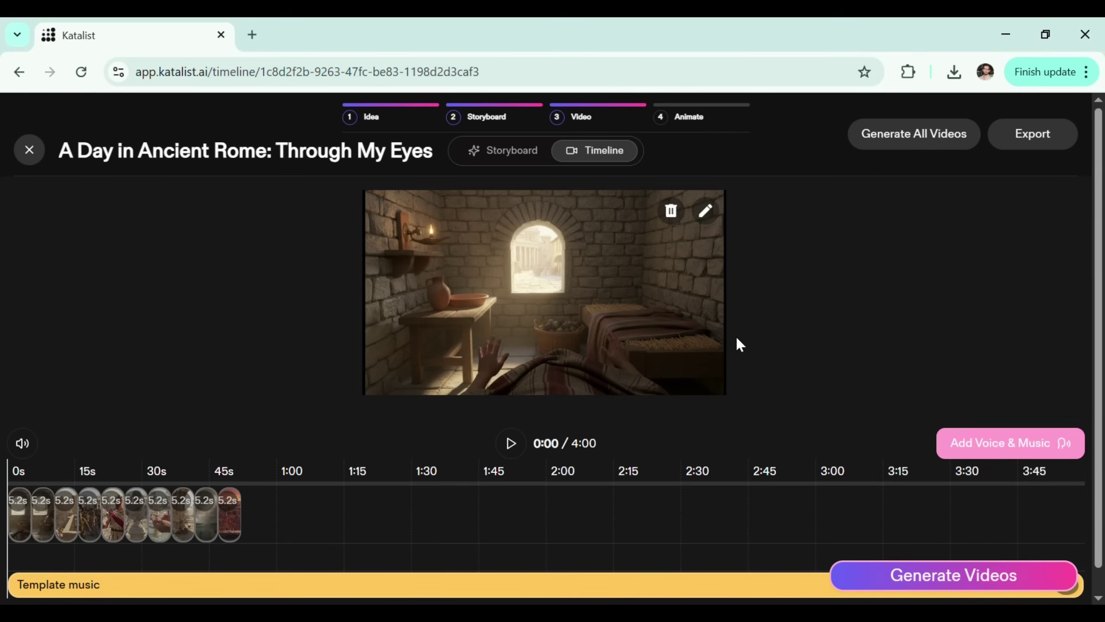
Step: From the storyboard, open scene 01's video generation with OpenAI Sora 2, then go to Dialogue
{"action": "left_click", "coordinate": [481, 148]}
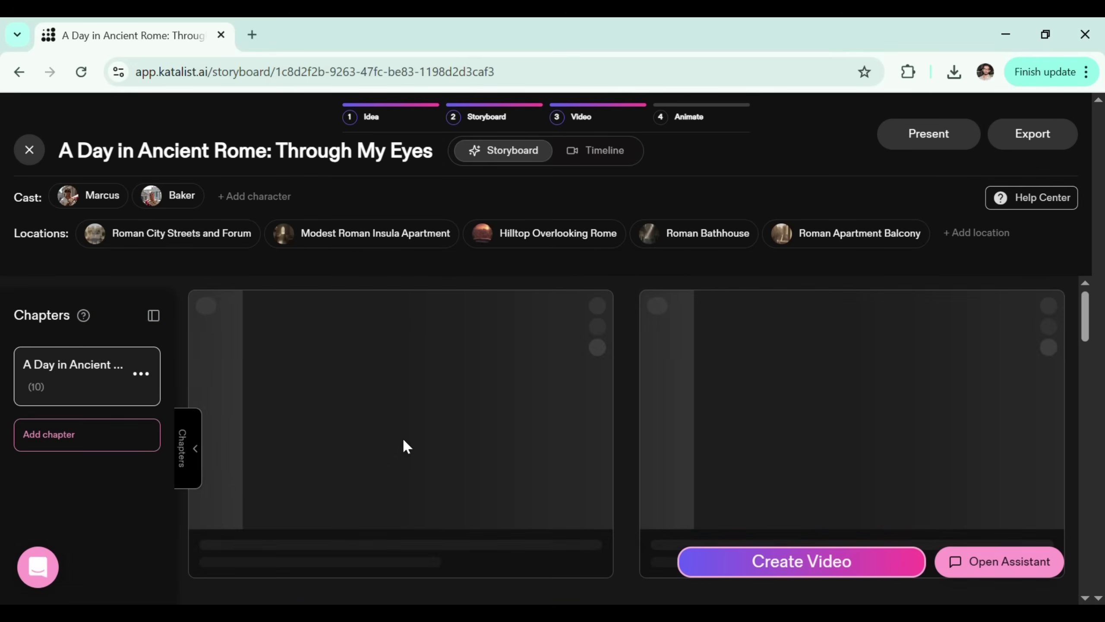
{"action": "scroll", "coordinate": [407, 440], "scroll_direction": "down", "scroll_amount": 3}
{"action": "scroll", "coordinate": [410, 447], "scroll_direction": "up", "scroll_amount": 3}
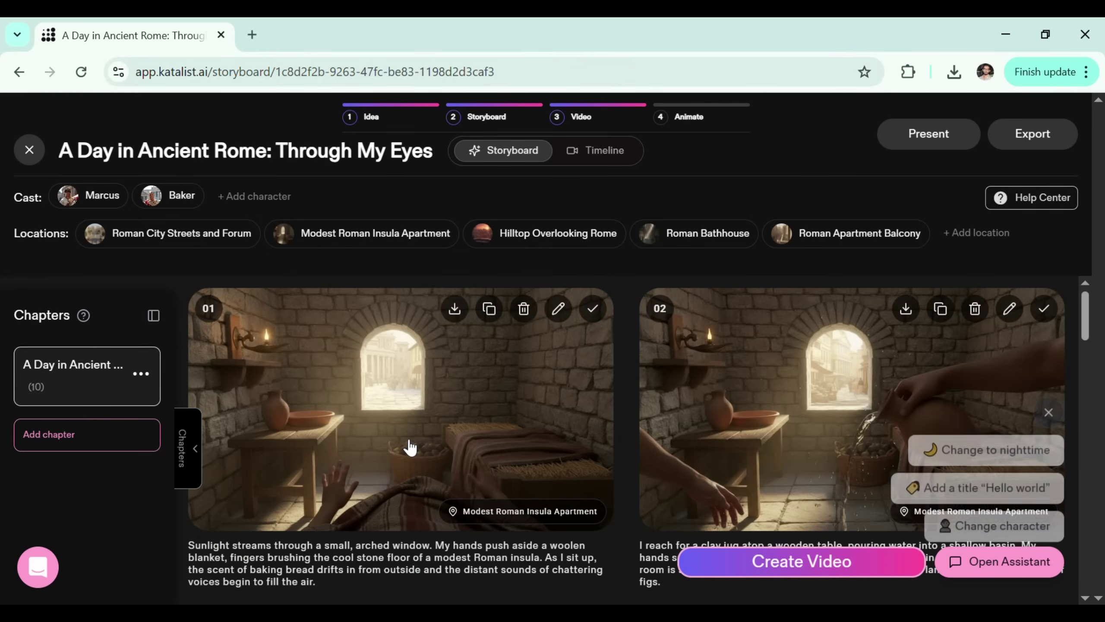
{"action": "left_click", "coordinate": [557, 312]}
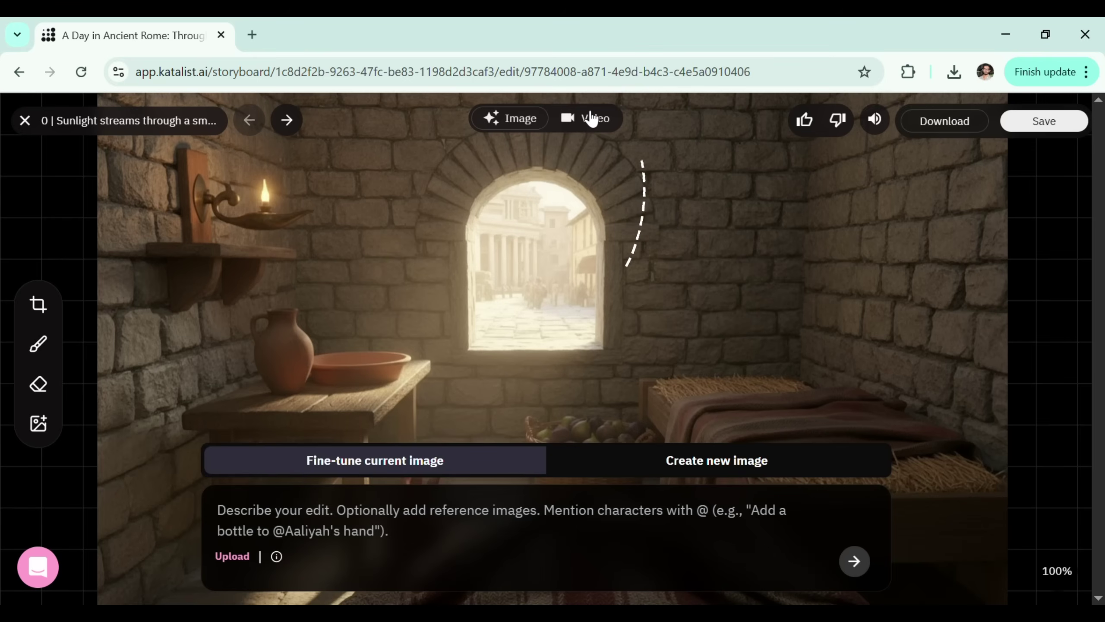
{"action": "left_click", "coordinate": [595, 119]}
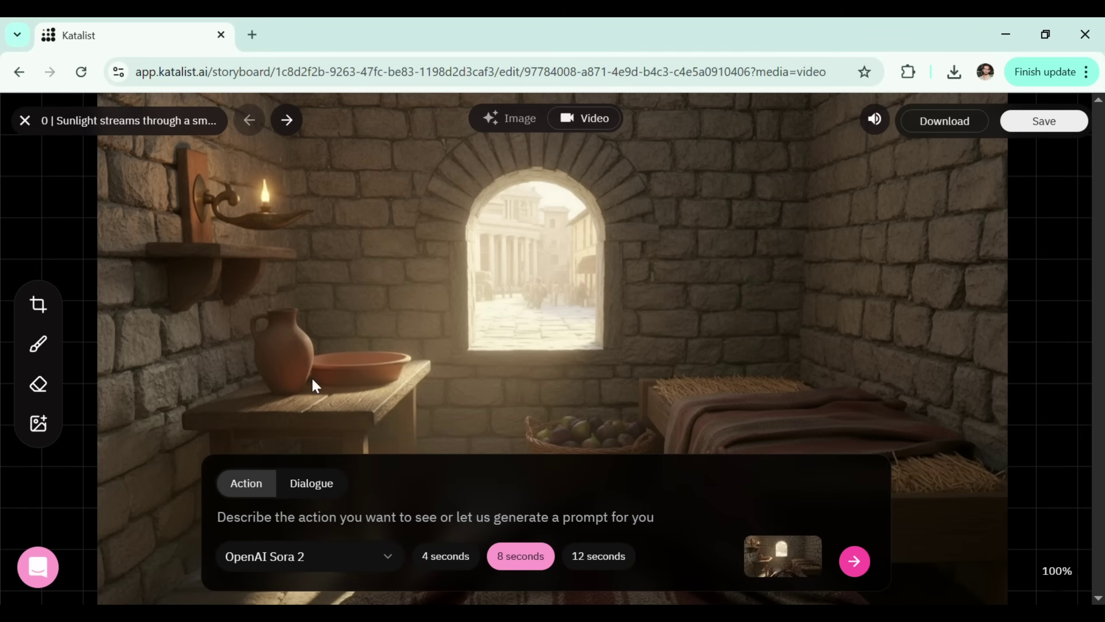
{"action": "left_click", "coordinate": [378, 564]}
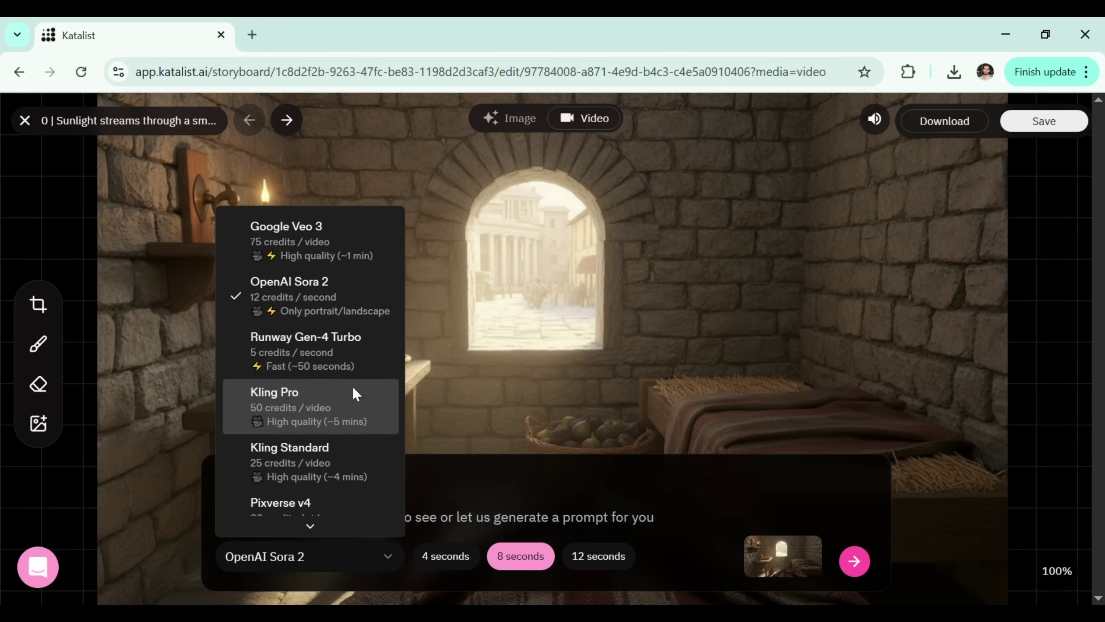
{"action": "scroll", "coordinate": [366, 448], "scroll_direction": "down", "scroll_amount": 1}
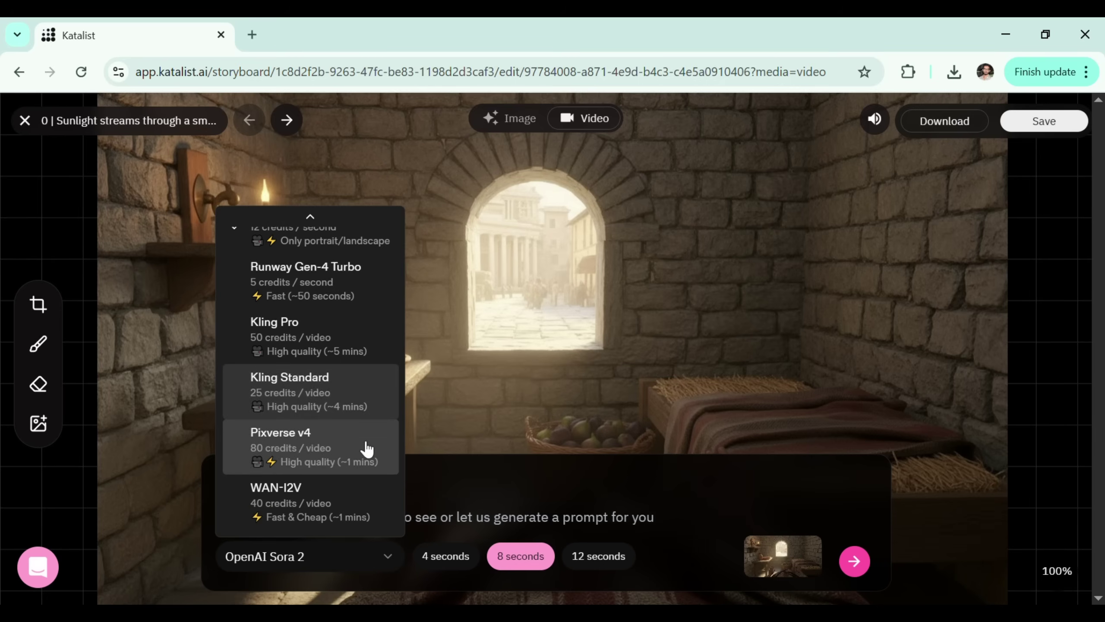
{"action": "scroll", "coordinate": [360, 260], "scroll_direction": "up", "scroll_amount": 1}
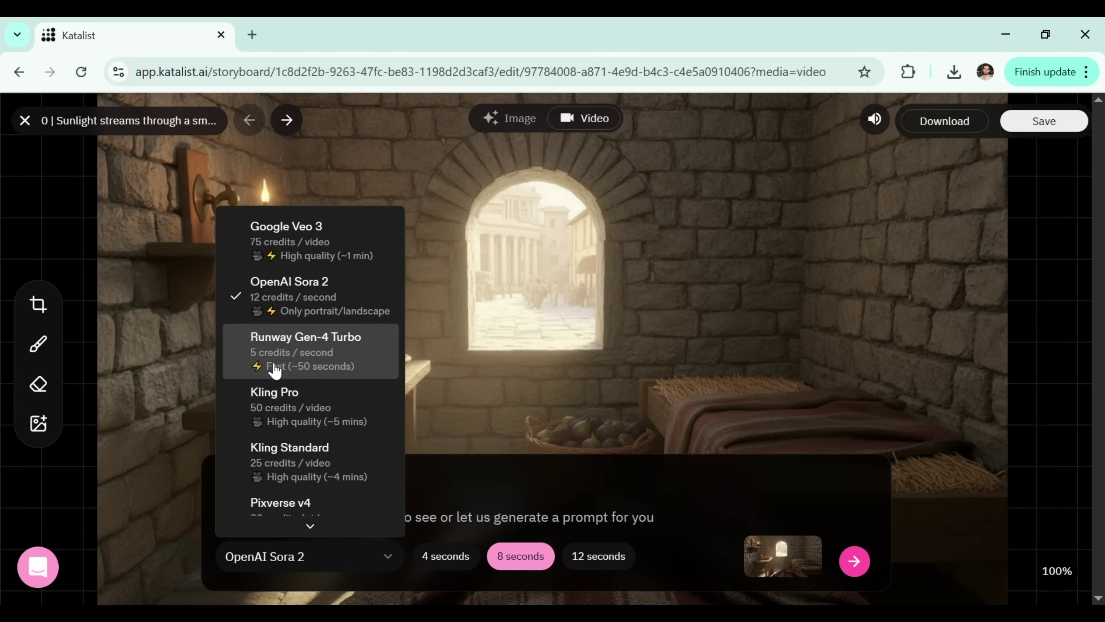
{"action": "scroll", "coordinate": [309, 482], "scroll_direction": "down", "scroll_amount": 1}
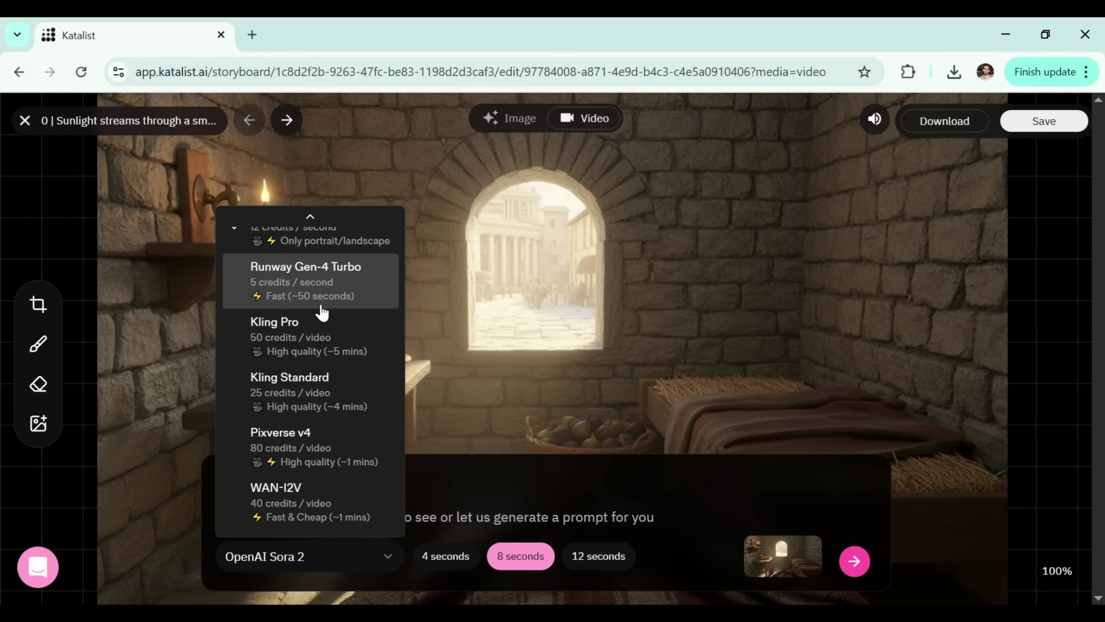
{"action": "scroll", "coordinate": [326, 313], "scroll_direction": "up", "scroll_amount": 1}
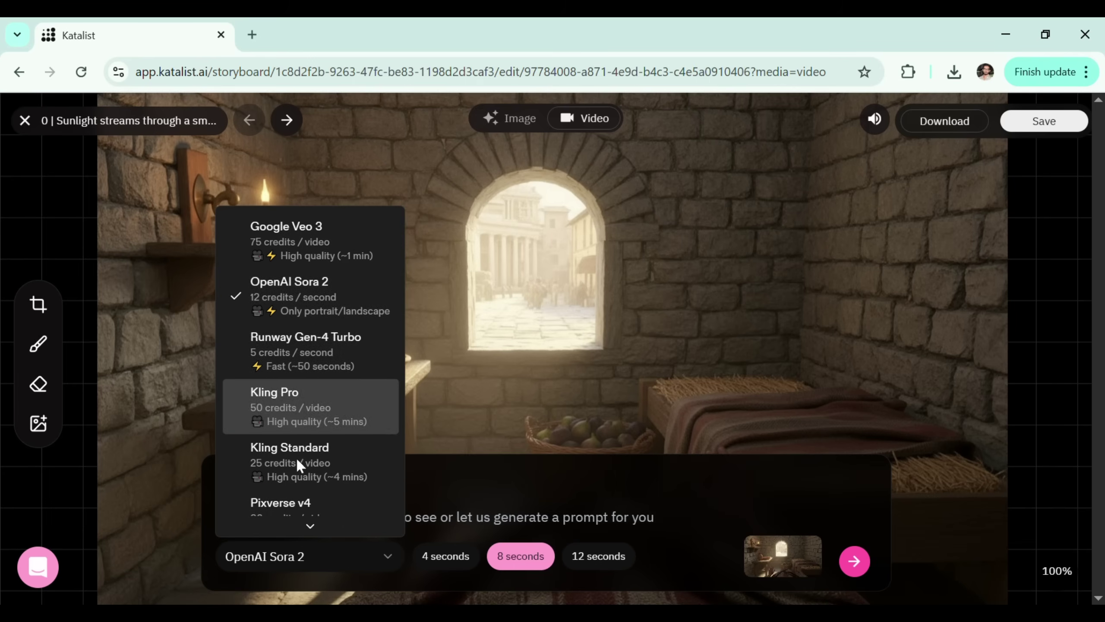
{"action": "left_click", "coordinate": [324, 299]}
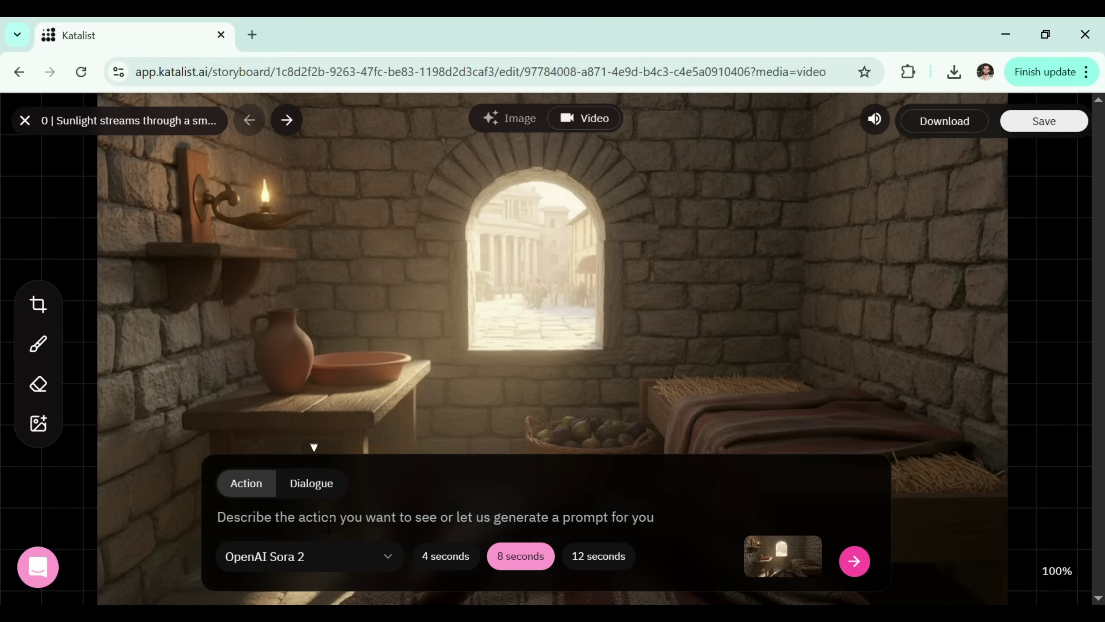
{"action": "left_click", "coordinate": [321, 479]}
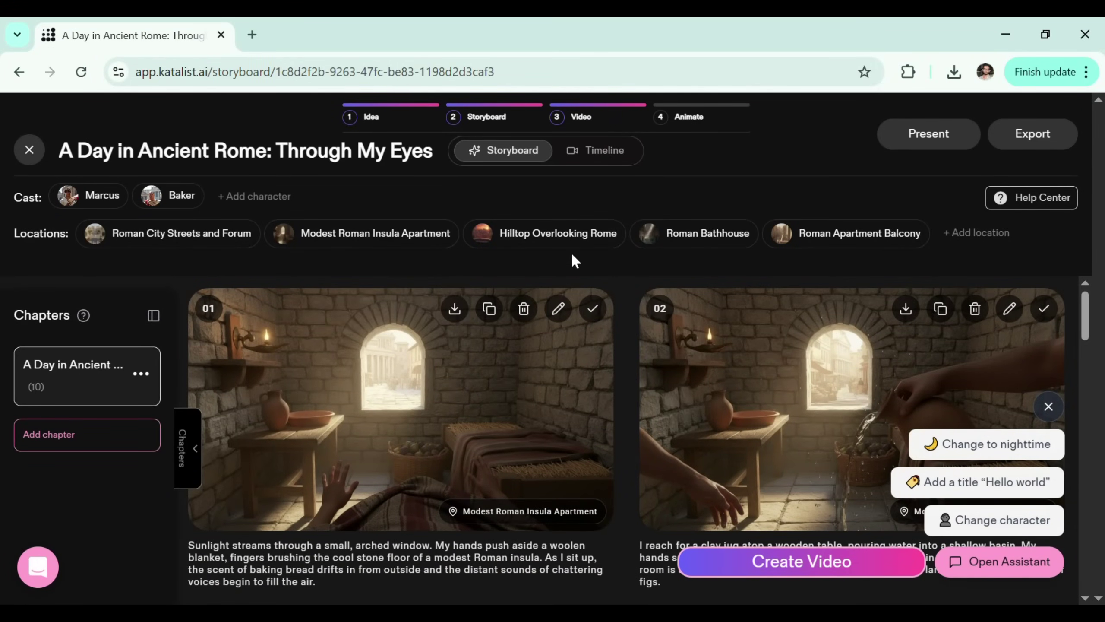
Step: Show the Timeline with the ten 5.2-second clips over template music
{"action": "left_click", "coordinate": [605, 152]}
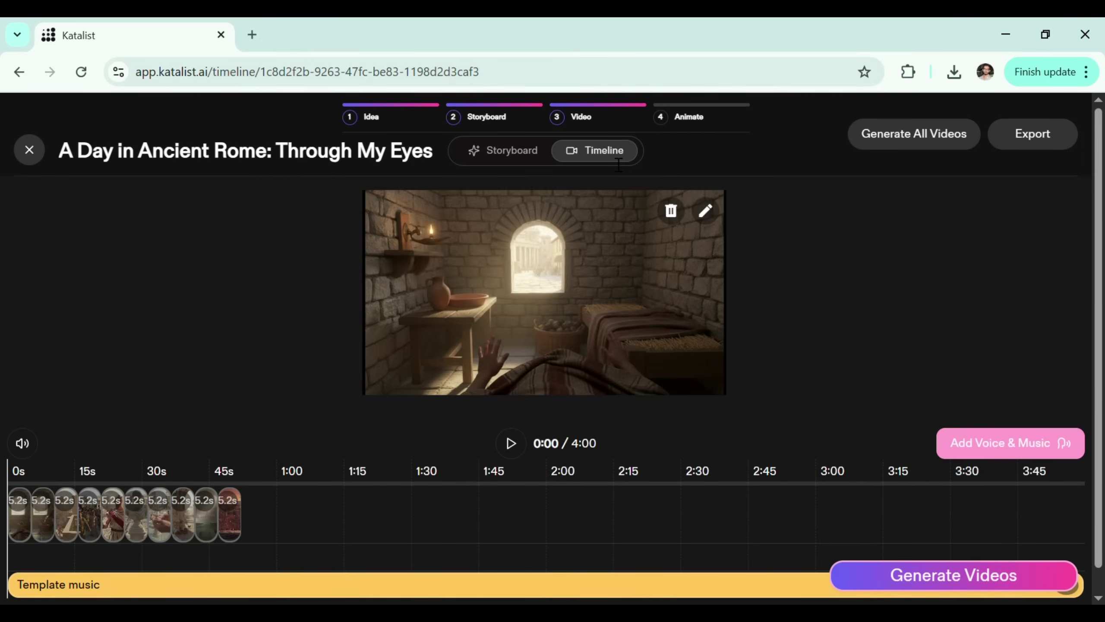